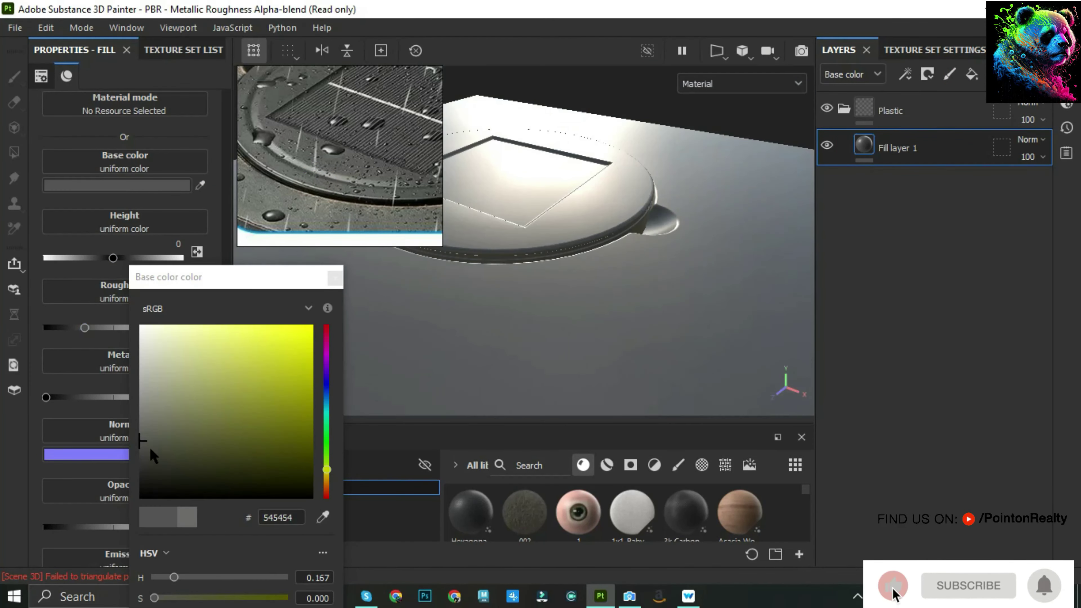
Name the lid layer Opener with a dark grey base colour, black mask and UV-island polygon fill
click(661, 206)
click(741, 84)
click(723, 115)
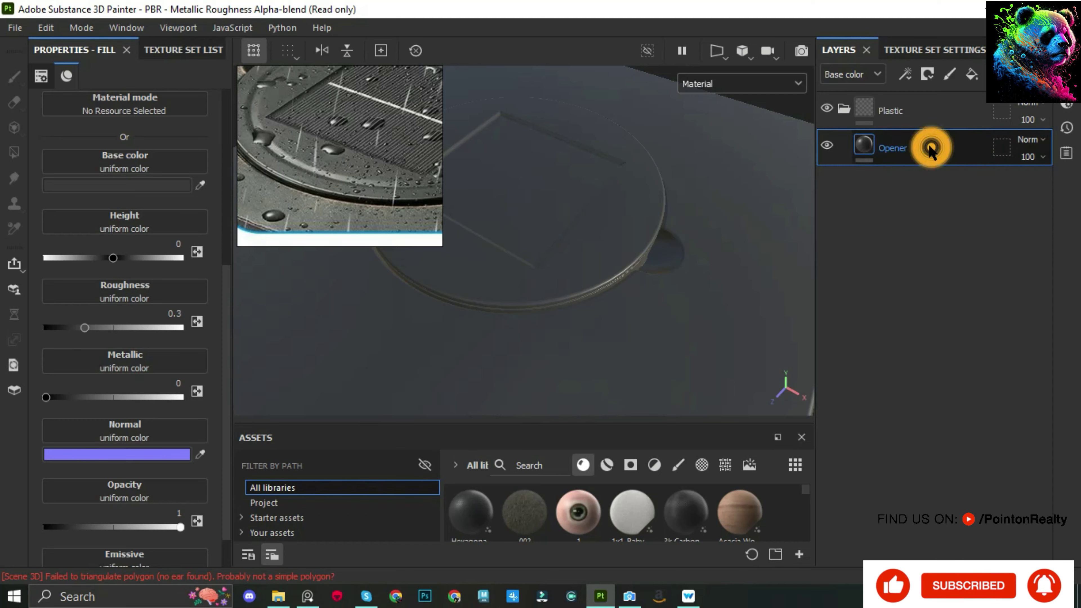
right_click(929, 148)
click(962, 179)
click(14, 152)
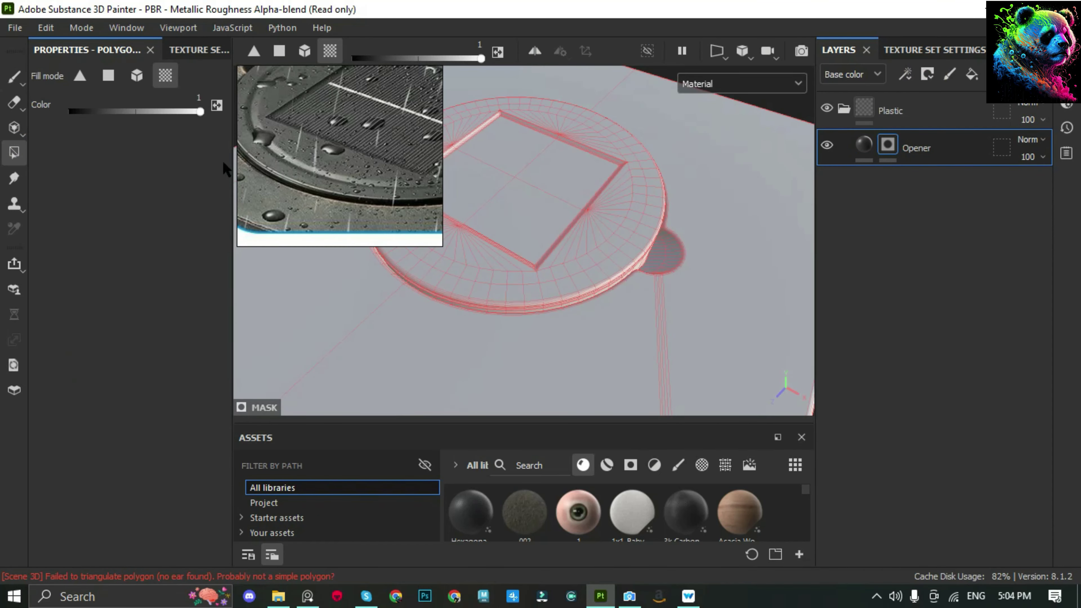
click(166, 75)
Duplicate Opener with 0.1751 roughness and 0.1977 metallic, and group the layers into a folder
key(ctrl+d)
scroll(448, 152, up, 3)
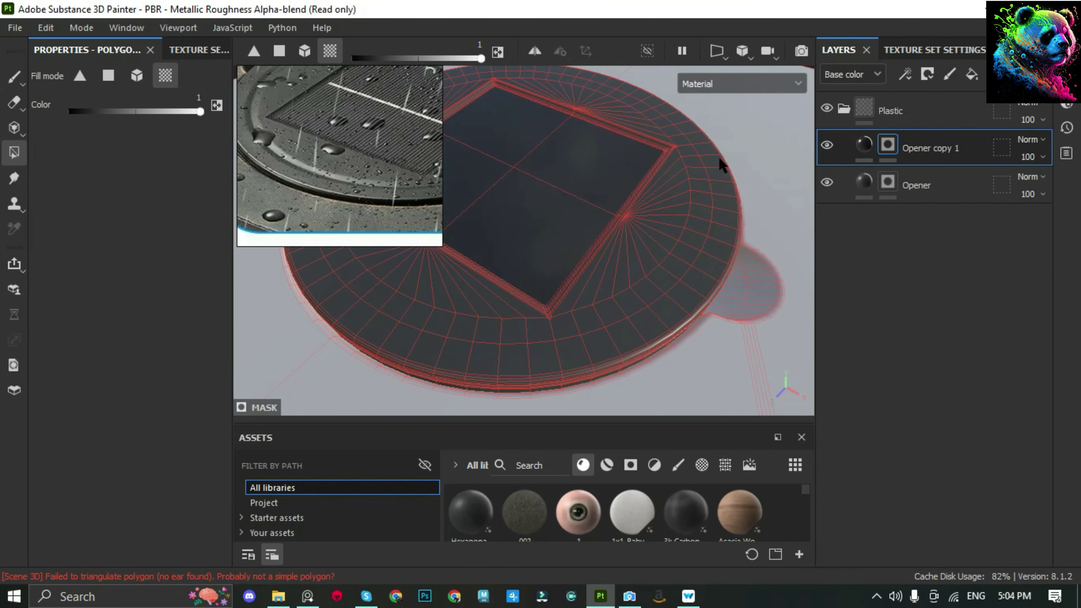
click(864, 144)
scroll(681, 205, down, 3)
alt+drag(688, 217, 609, 244)
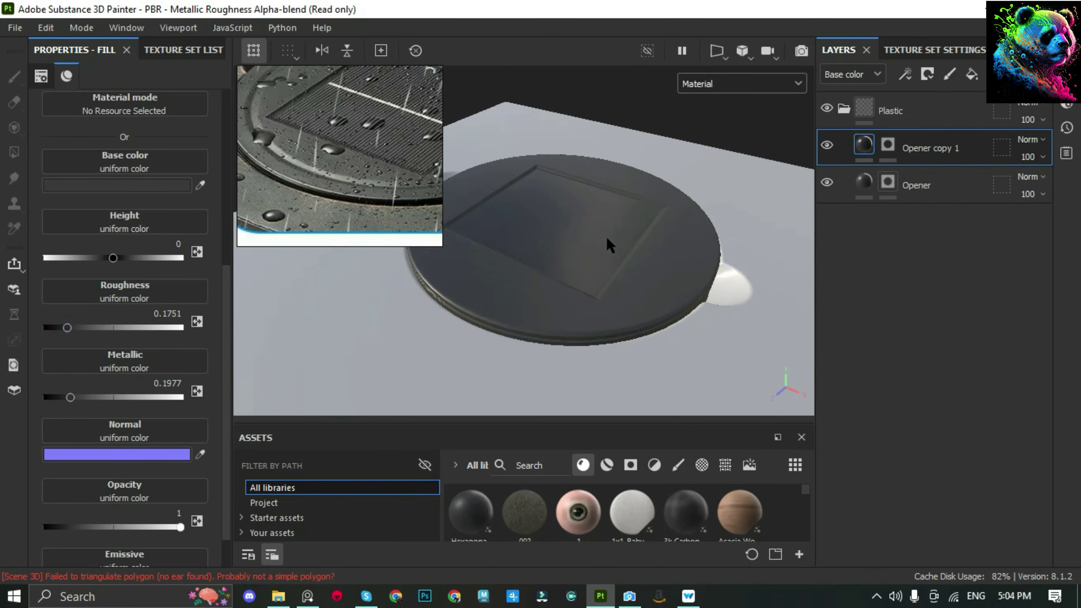
key(ctrl+g)
Name the folder Solar Line and add a fill layer whose black mask uses a Stripes fill
double_click(907, 110)
text(s)
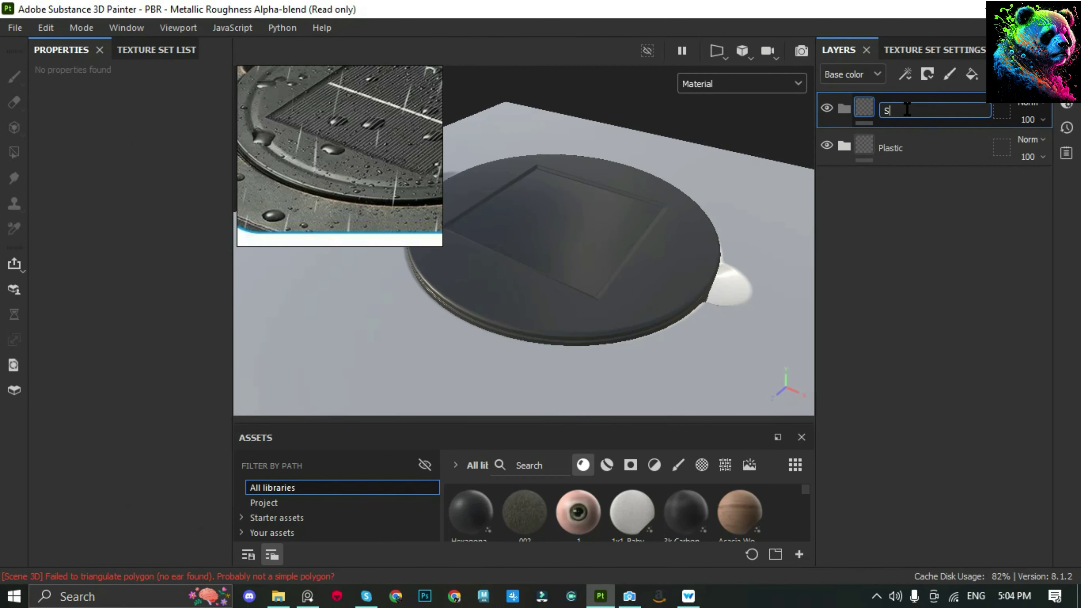
click(928, 74)
click(876, 99)
click(173, 181)
click(128, 298)
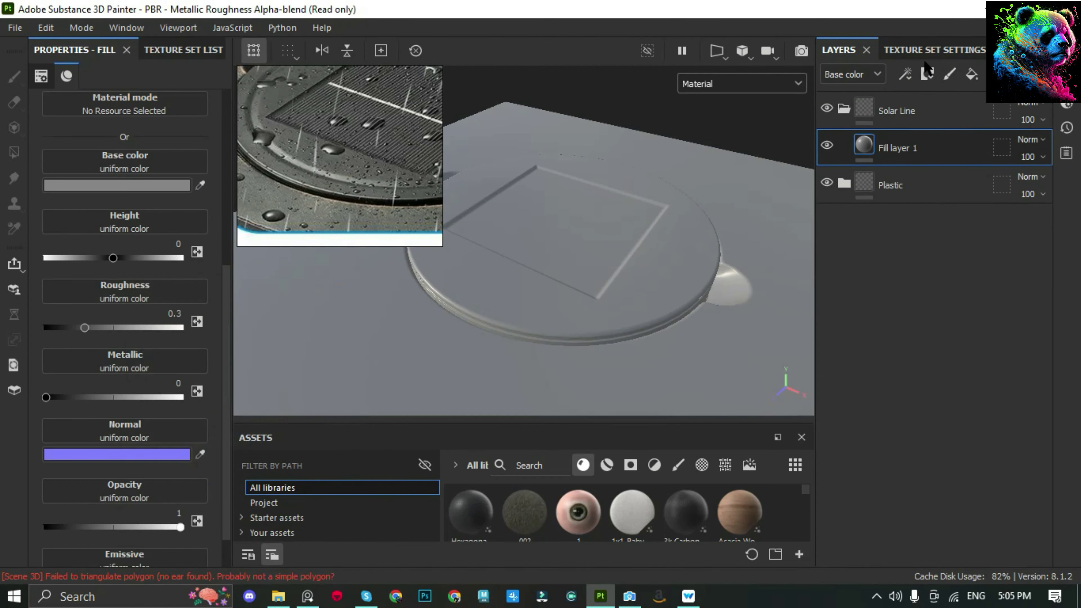
click(111, 147)
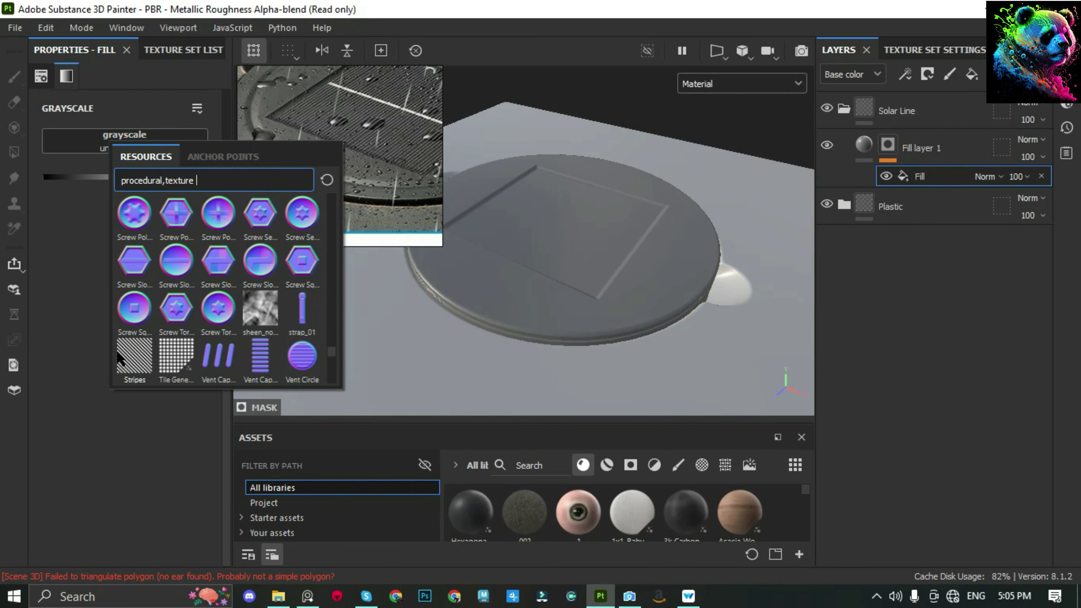
click(120, 358)
Adjust the striped layer's colour and make the stripes denser with a tiling of 22
click(920, 148)
click(117, 267)
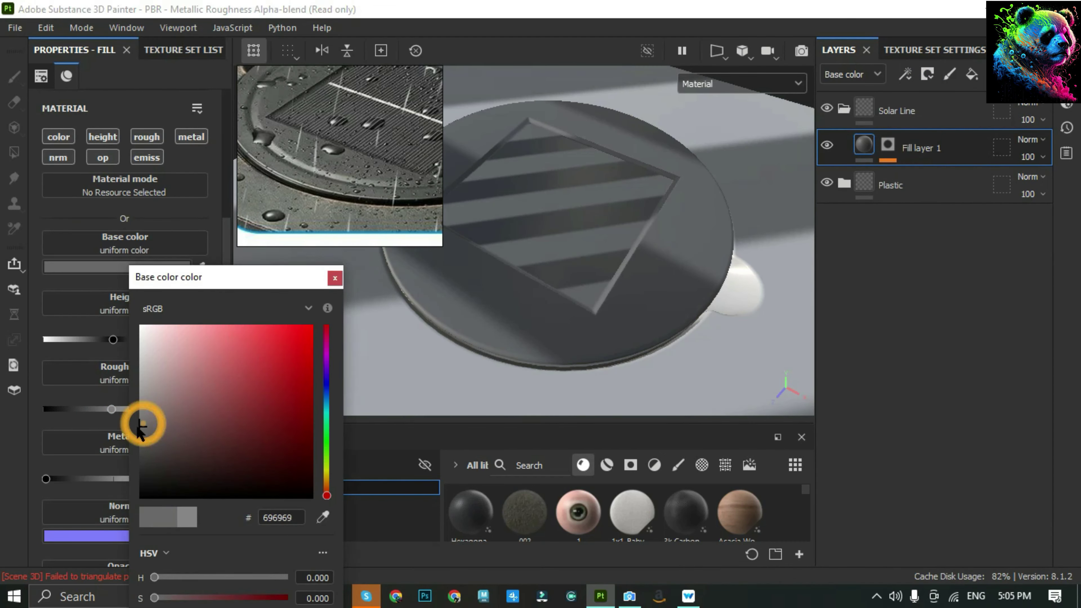
click(928, 177)
drag(96, 233, 121, 233)
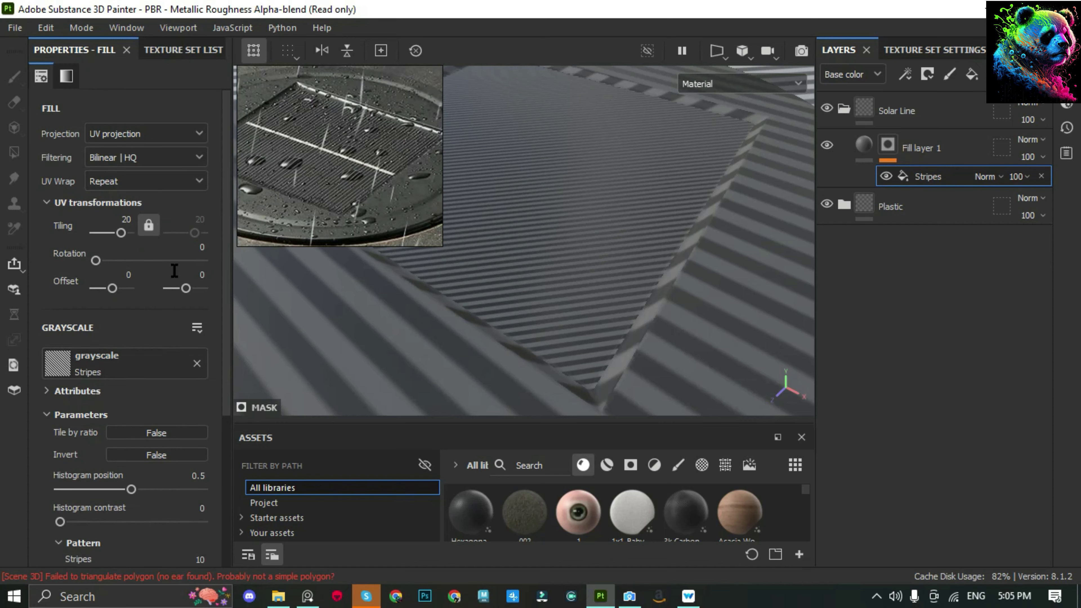
alt+drag(611, 217, 775, 206)
click(920, 148)
click(85, 486)
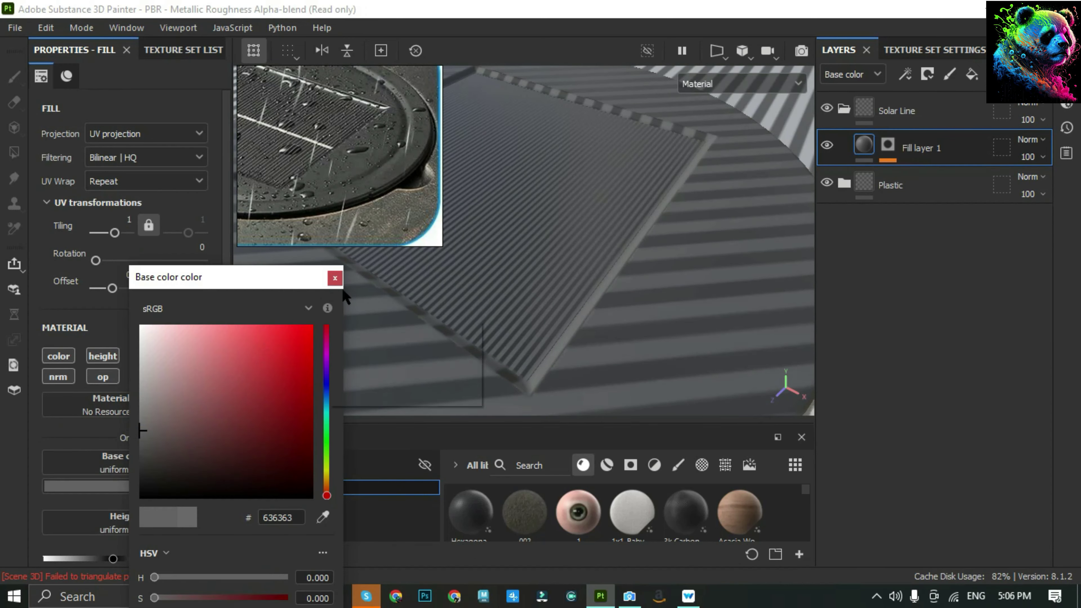
click(335, 278)
click(919, 177)
double_click(126, 219)
text(22)
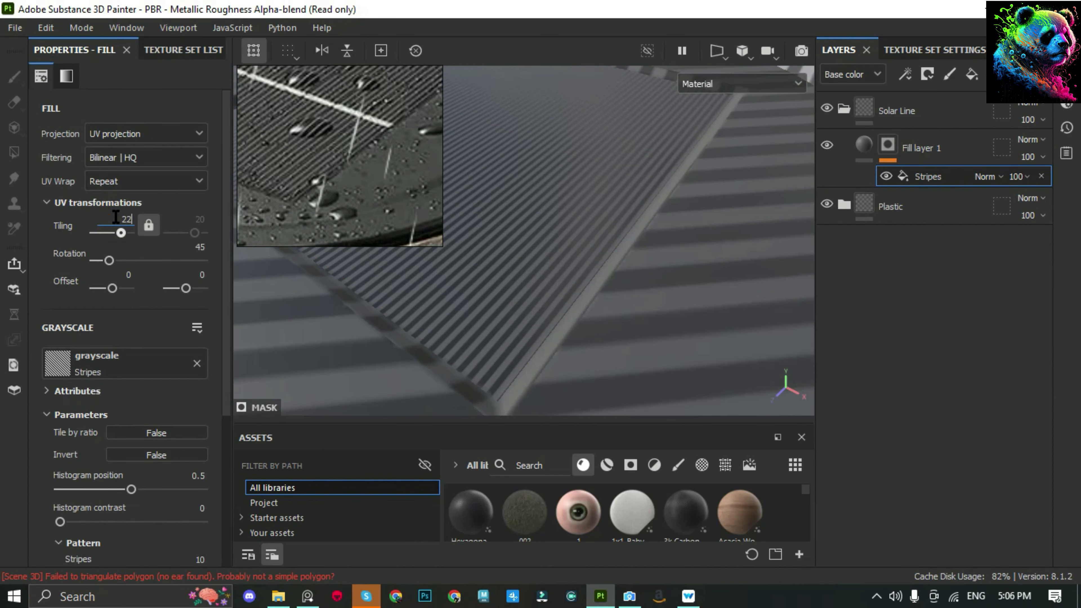
key(Return)
Add a second white fill layer for the line and show the mesh wireframe over the UVs
click(972, 74)
click(15, 76)
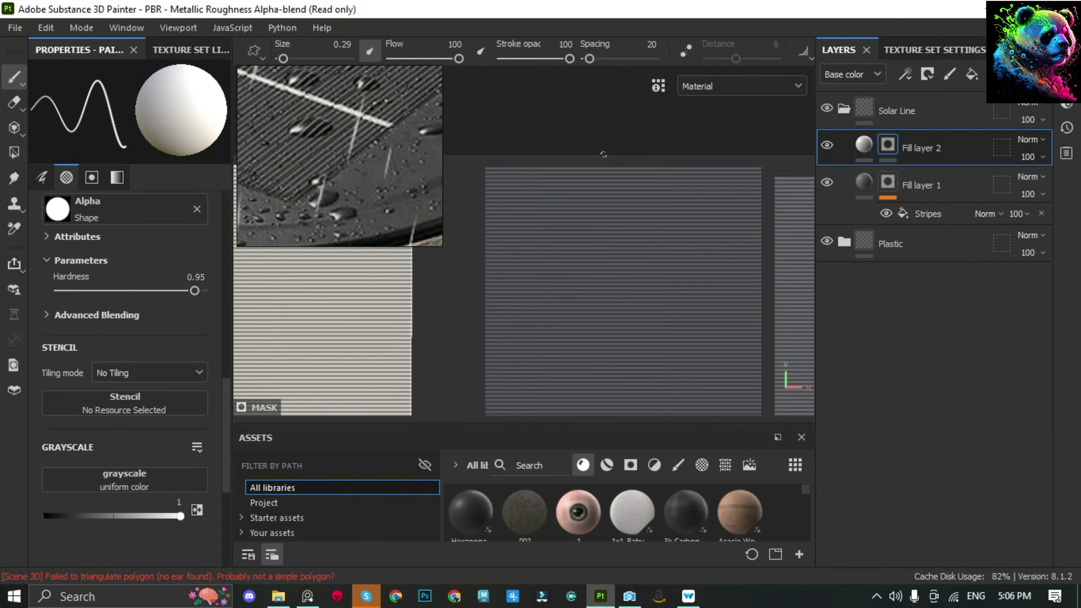
click(1066, 77)
click(772, 237)
click(1066, 77)
Restore the 3D view and panels, select the Solar Line folder and frame the lamp
key(Tab)
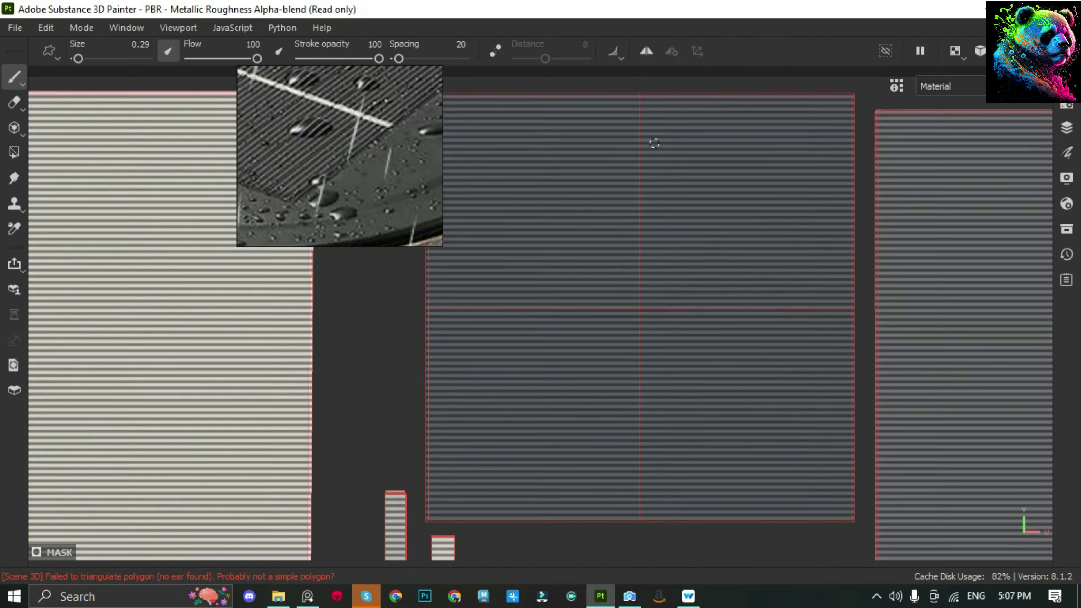
key(F2)
key(Tab)
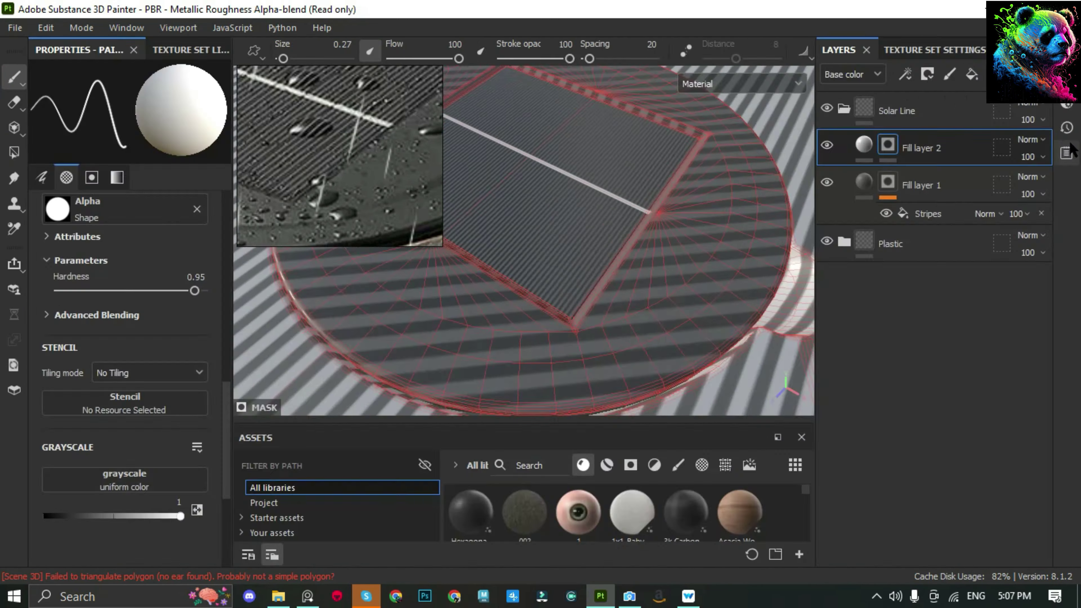
click(920, 110)
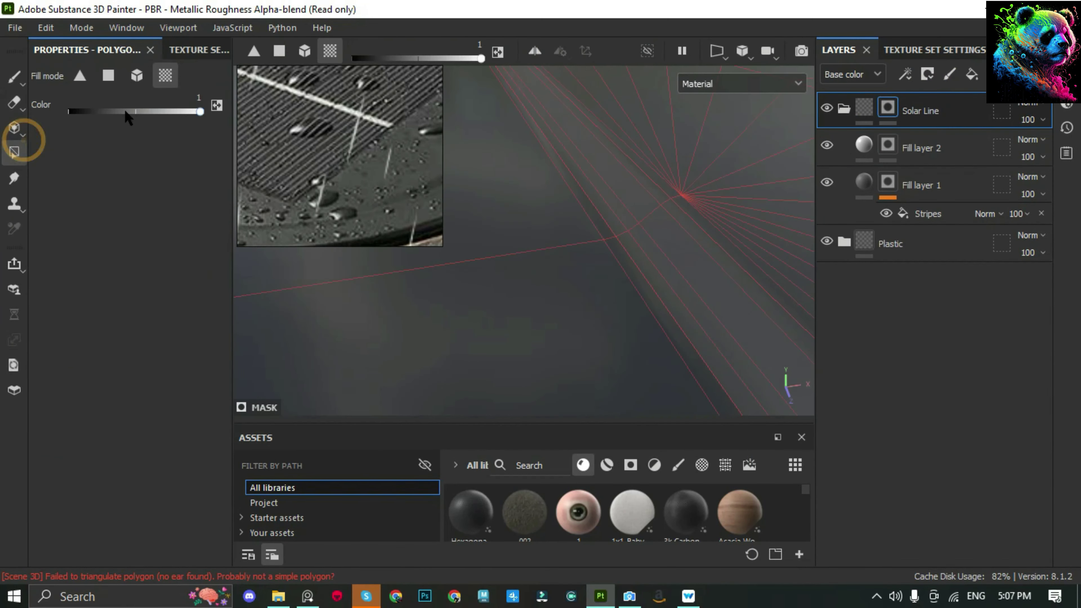
key(f)
scroll(602, 266, up, 5)
Add a Wood folder containing a brown fill layer
click(895, 187)
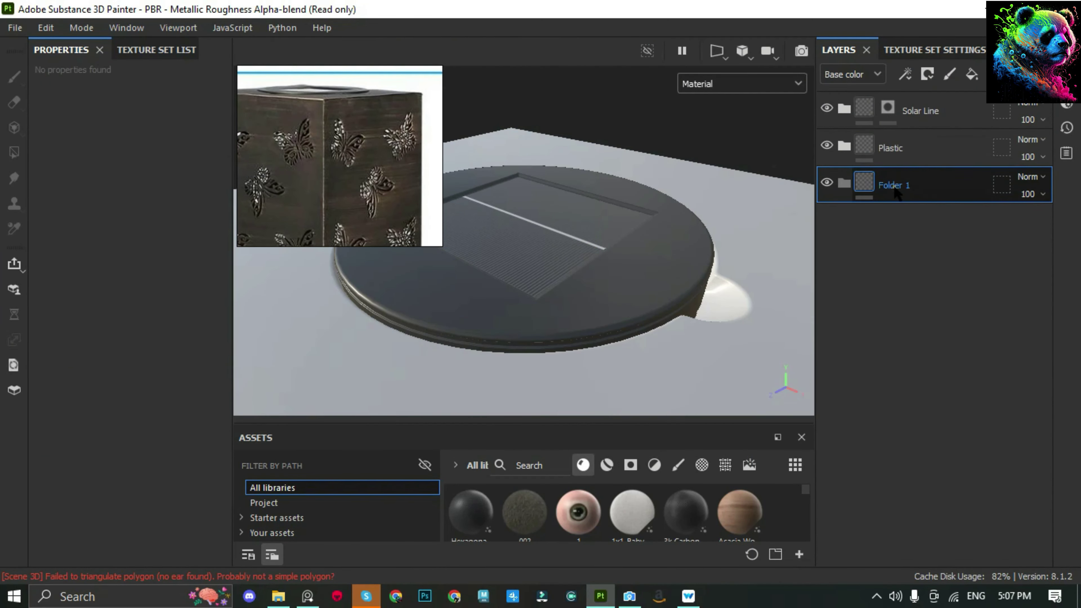
click(971, 74)
scroll(115, 283, down, 5)
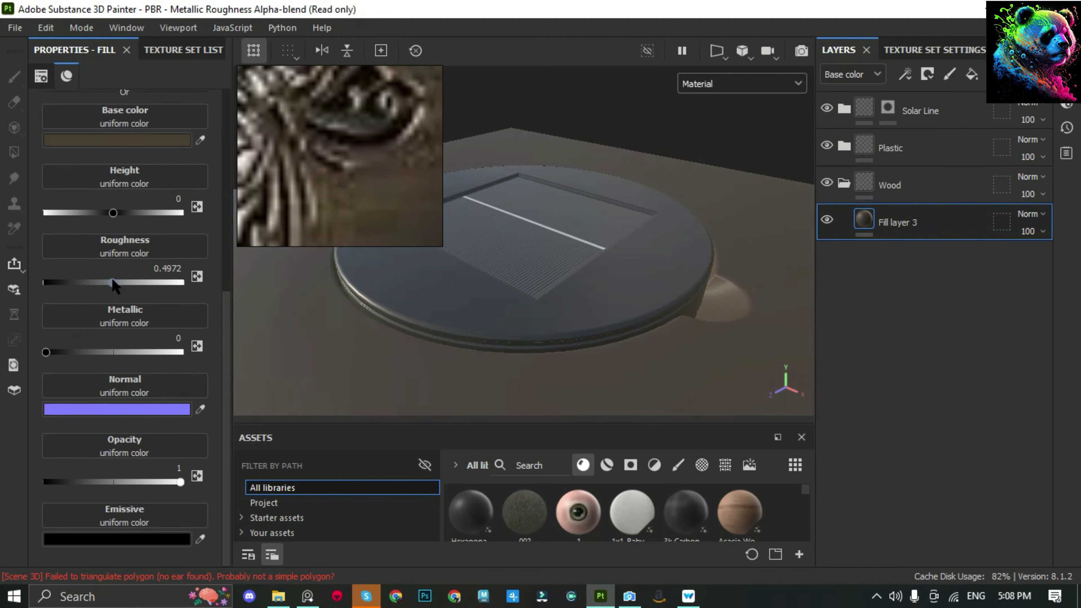
Duplicate the wood fill and mask the copy with Anisotropic Noise grain
key(ctrl+d)
alt+drag(538, 273, 610, 273)
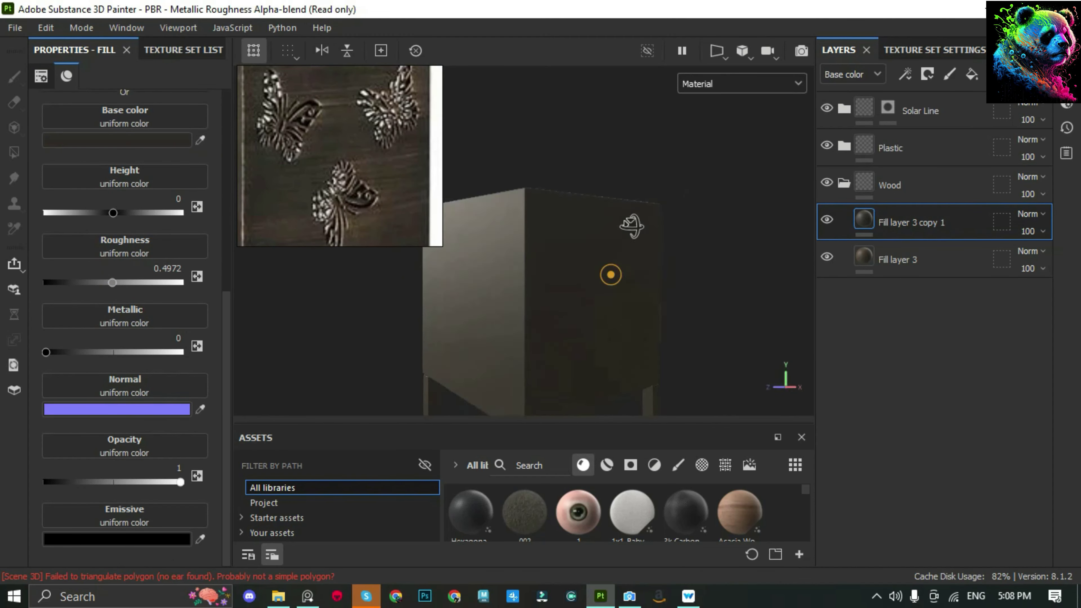
key(4)
click(905, 75)
click(911, 104)
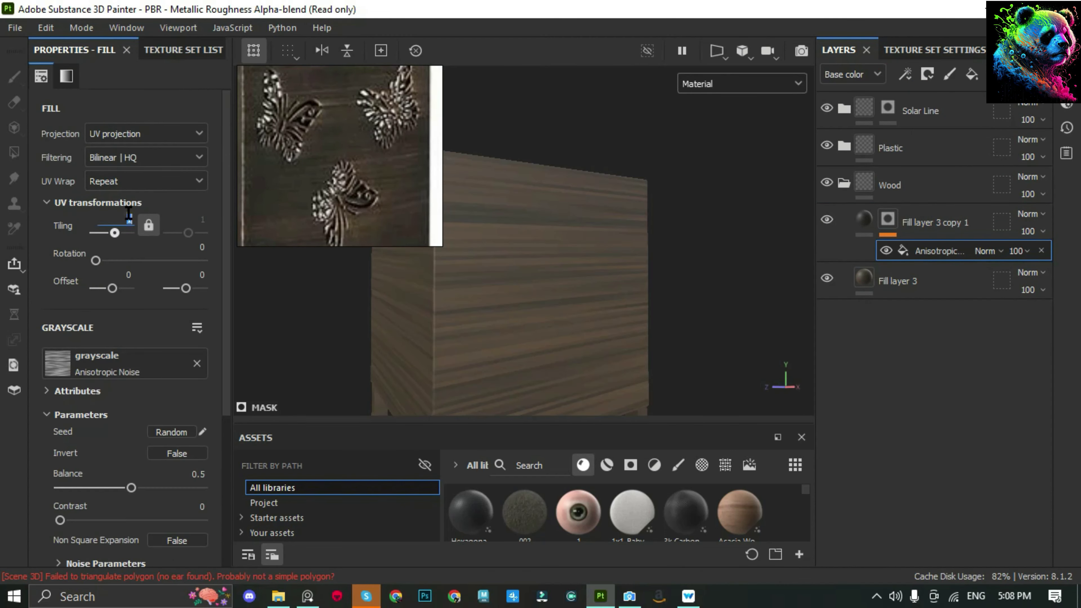
Duplicate the grain layer and mask the new copy with BnW Spots 2
key(ctrl+d)
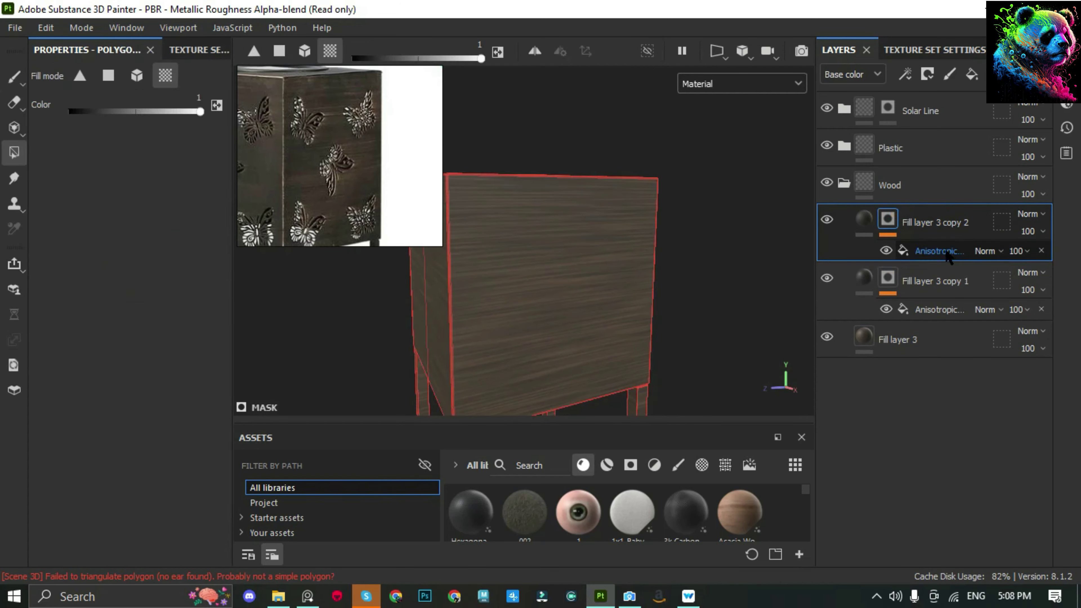
click(125, 141)
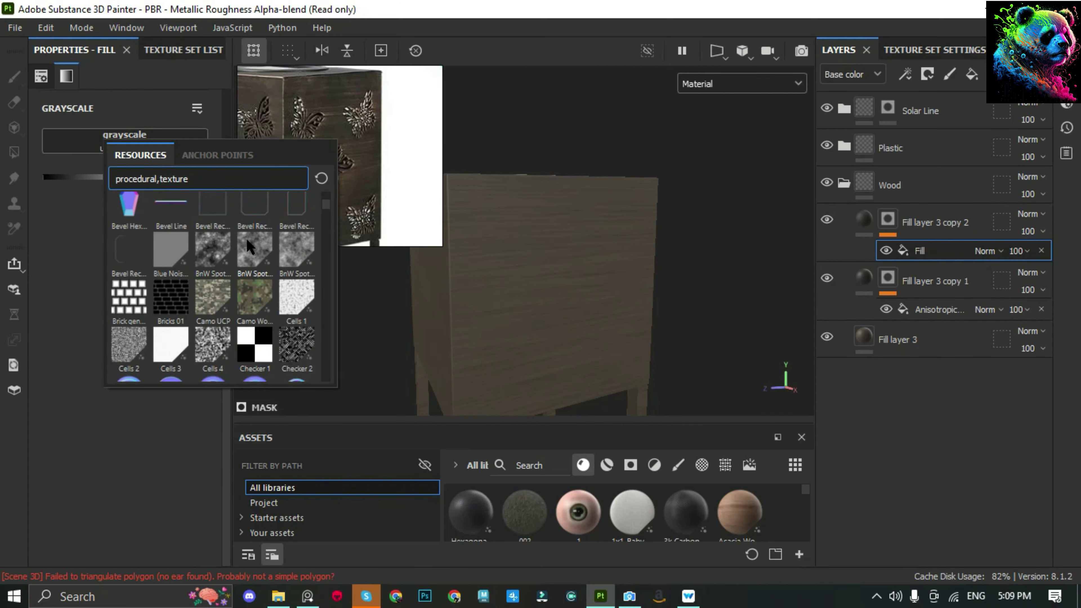
click(293, 254)
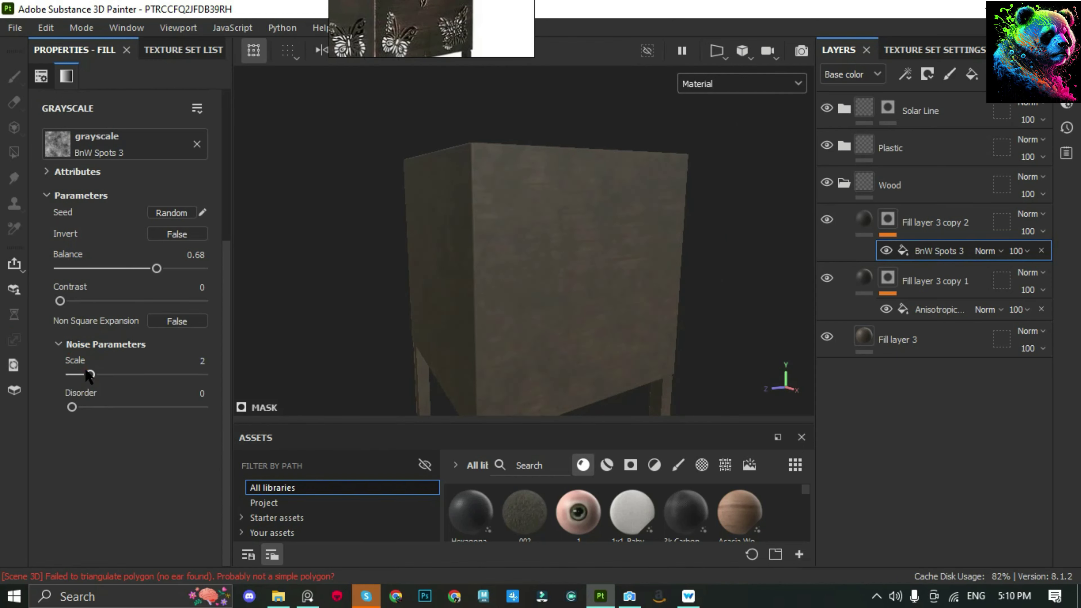
scroll(88, 375, up, 5)
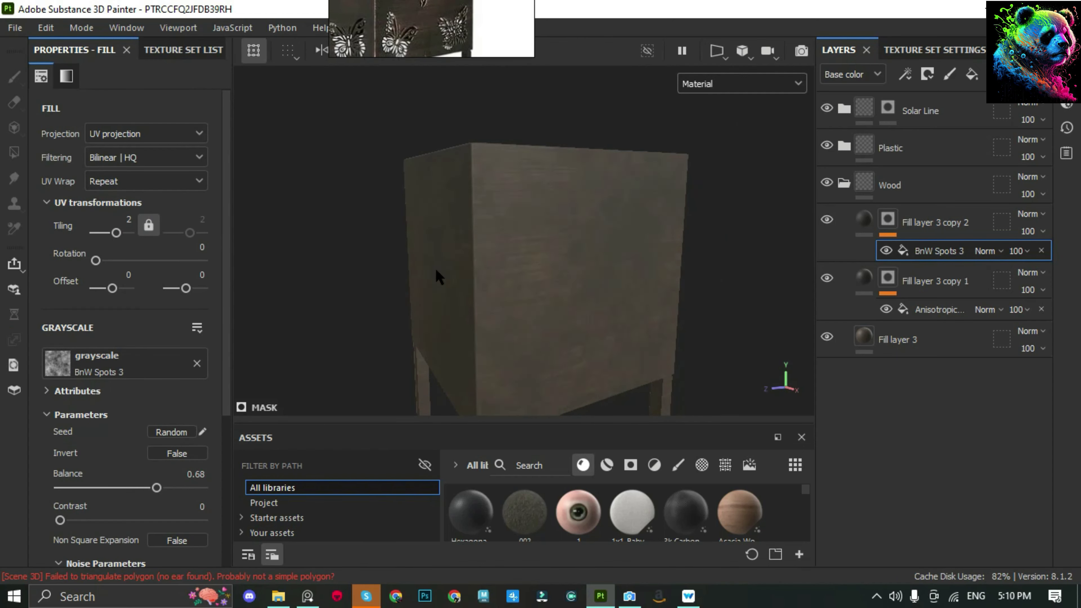
click(58, 363)
click(282, 181)
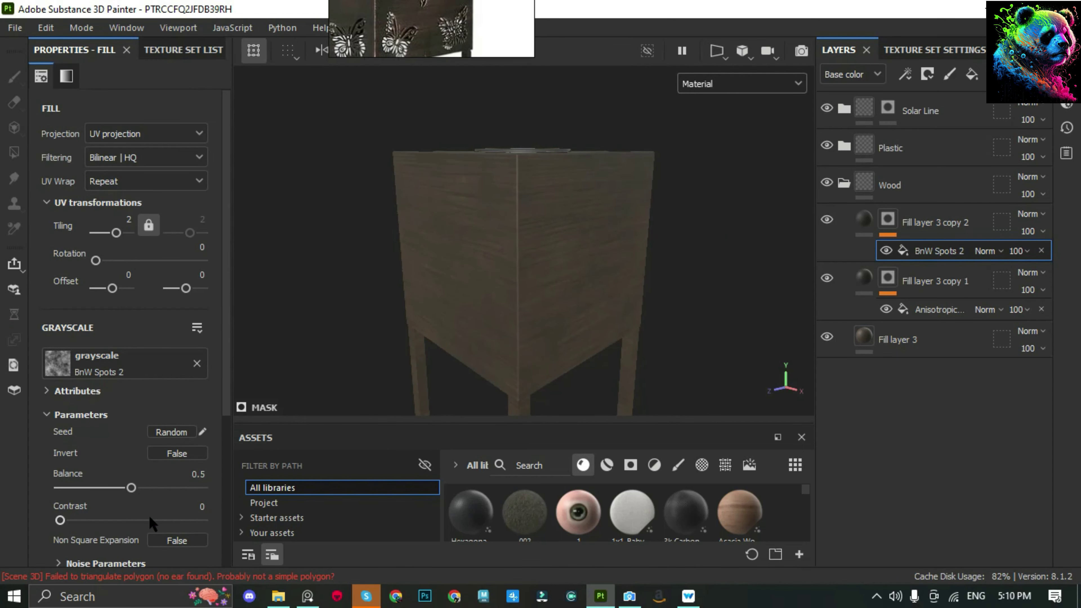
Undo the spot-noise tweaks and switch copy 3's mask noise to Clouds 2
click(58, 563)
scroll(88, 380, down, 5)
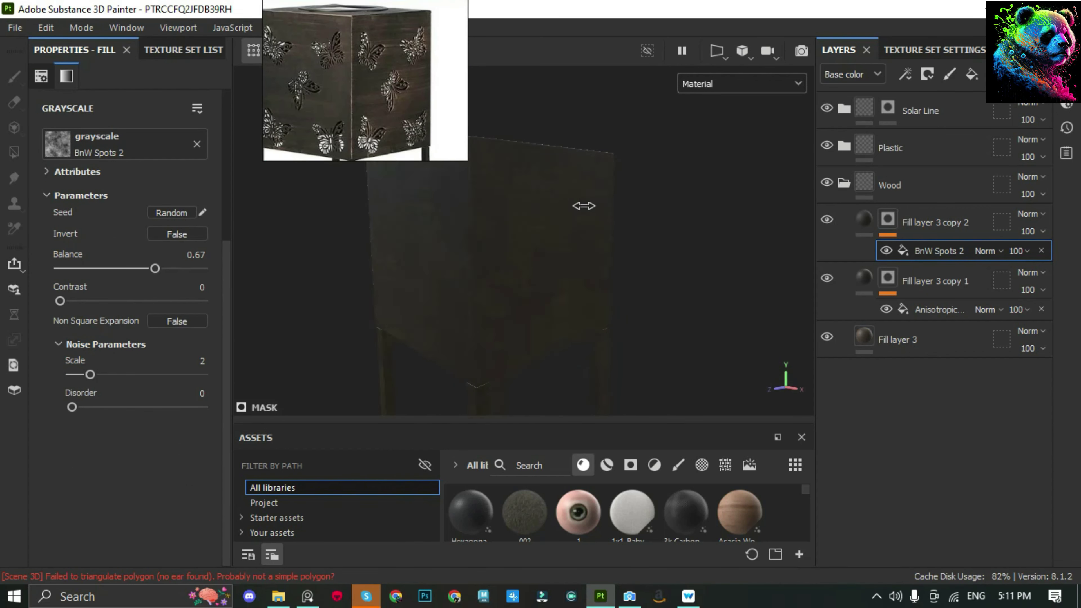
key(ctrl+z)
key(ctrl+z)
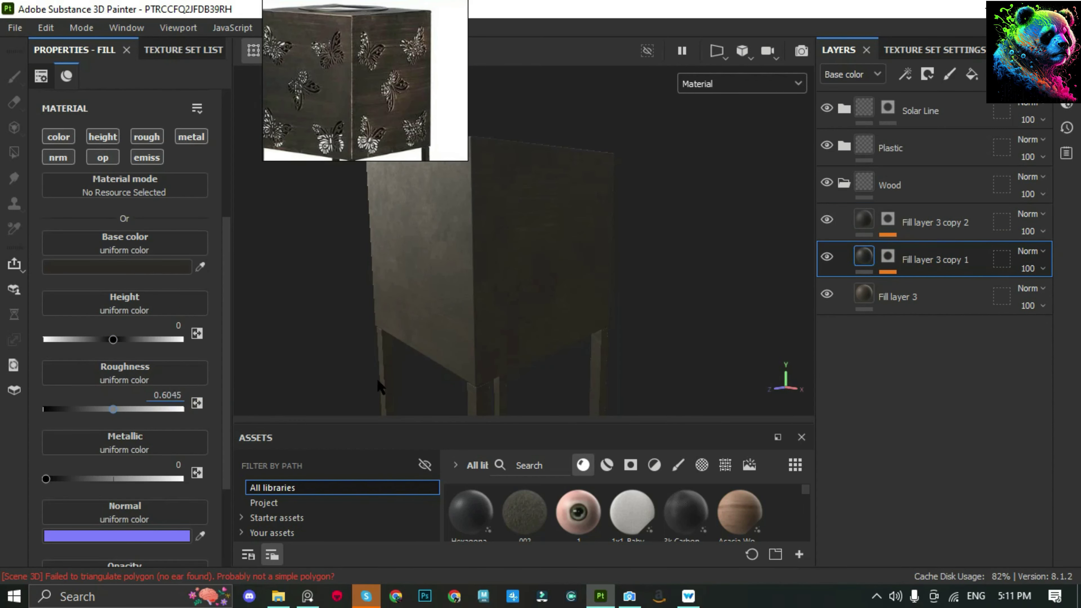
key(ctrl+z)
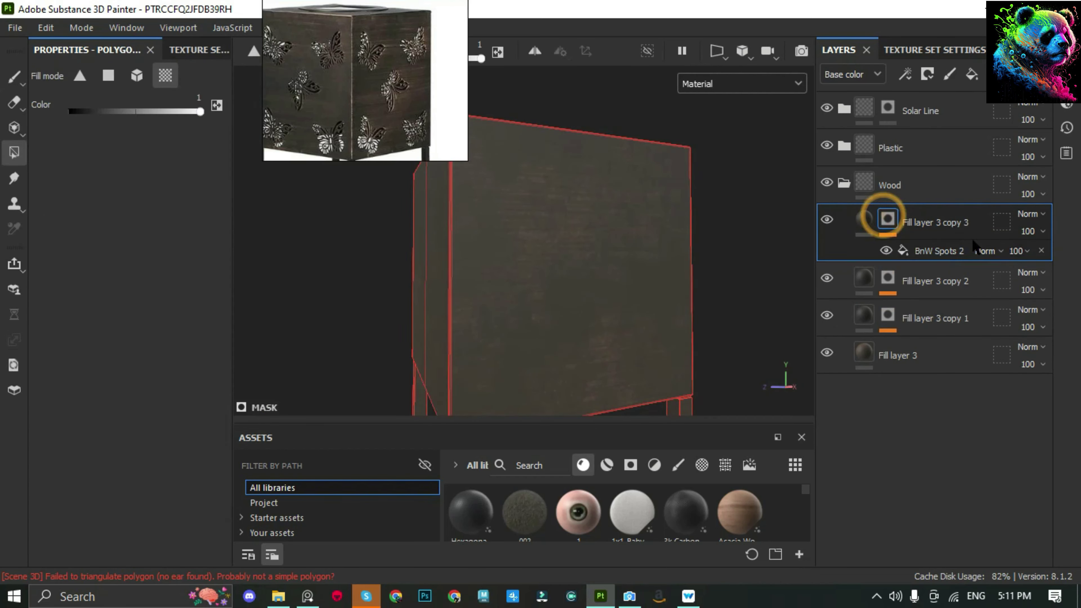
click(160, 241)
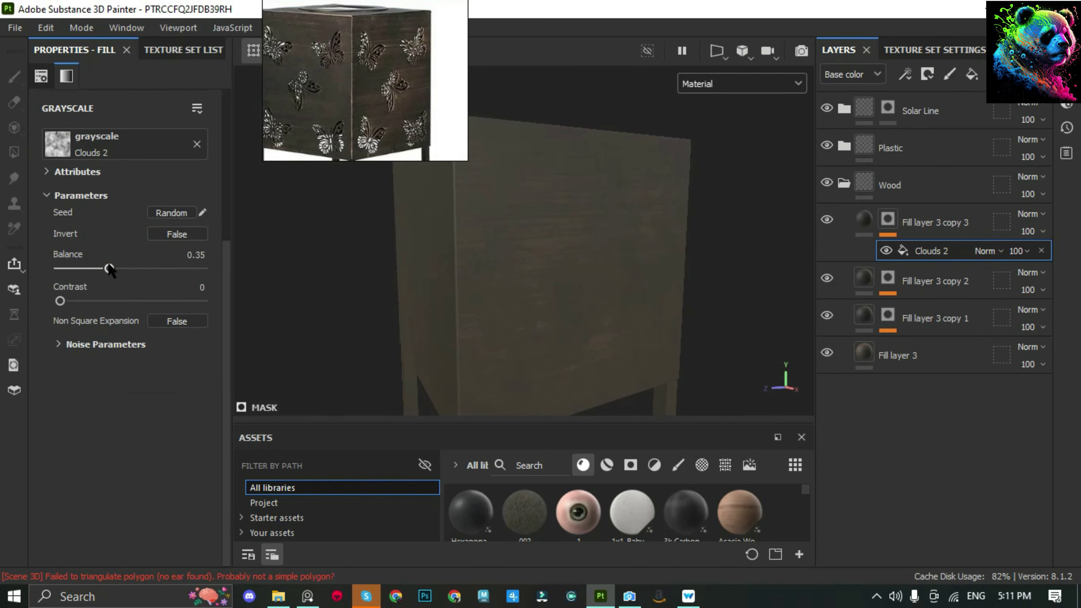
click(888, 278)
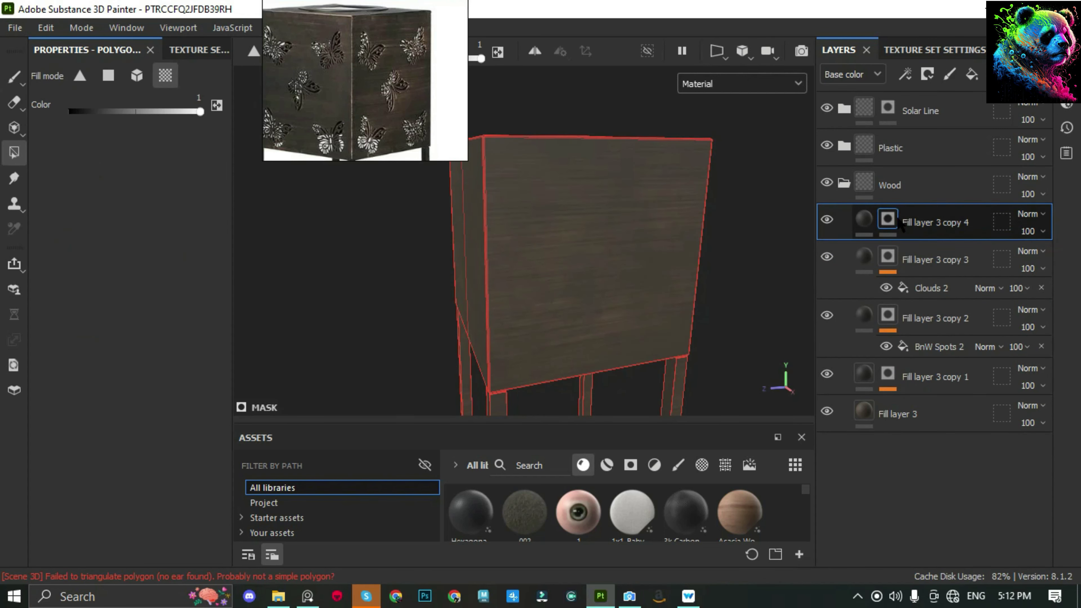
Pick a smaller wood brush from the library for painting copy 4's mask
click(17, 77)
click(678, 464)
click(529, 465)
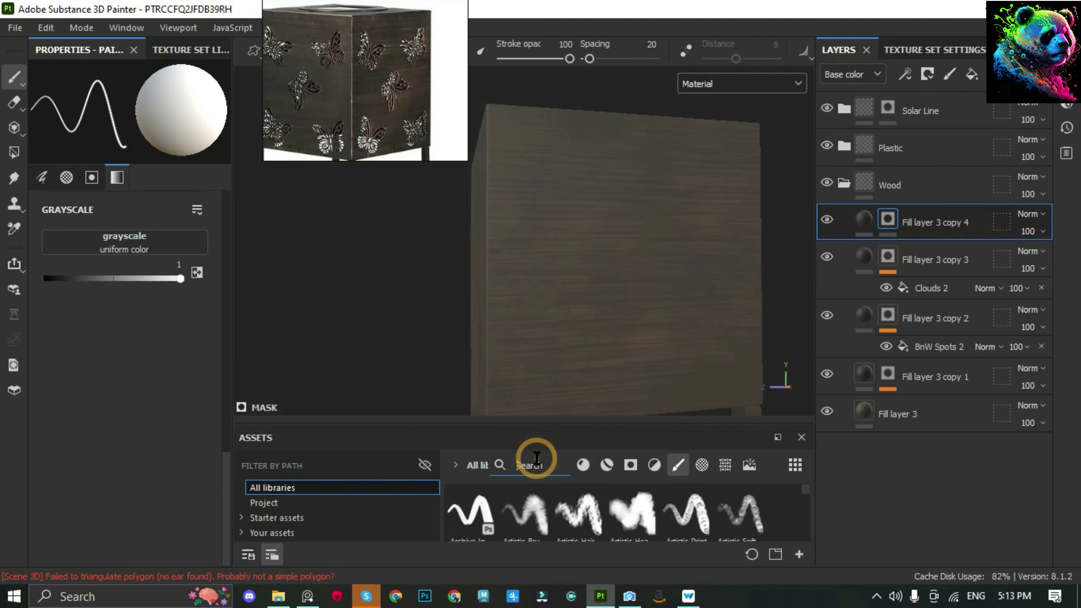
text(woo)
click(471, 511)
scroll(549, 310, up, 3)
key(bracketleft)
key(bracketleft)
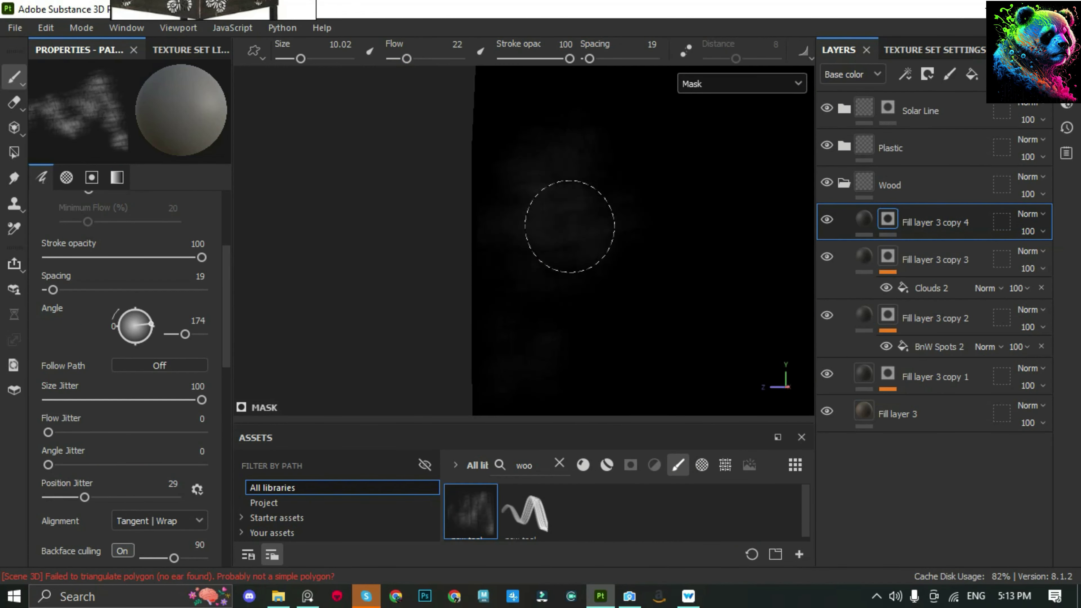
Hide the Clouds-masked copy 3 and set the brush flow to 30 for copy 4's mask
click(860, 219)
scroll(701, 222, down, 3)
click(826, 256)
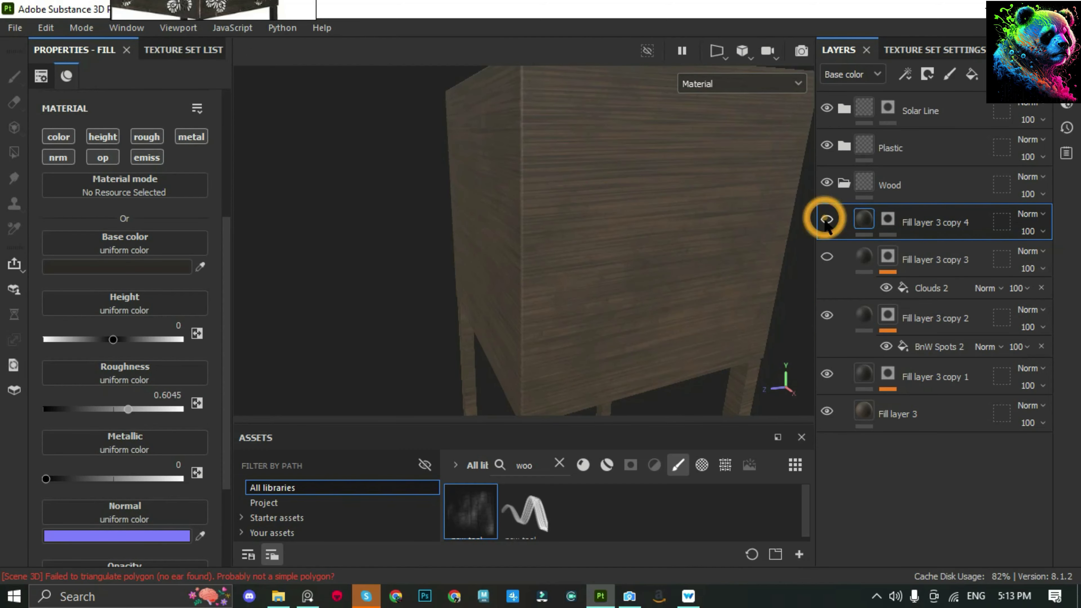
key(p)
key(Return)
scroll(700, 230, up, 3)
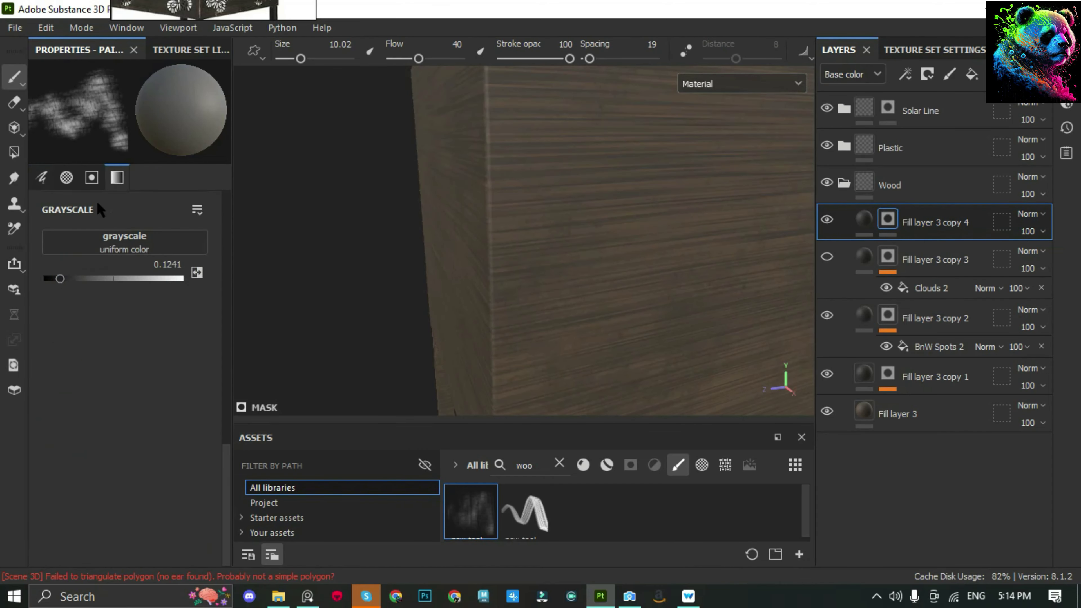
text(30)
key(Return)
scroll(611, 302, down, 3)
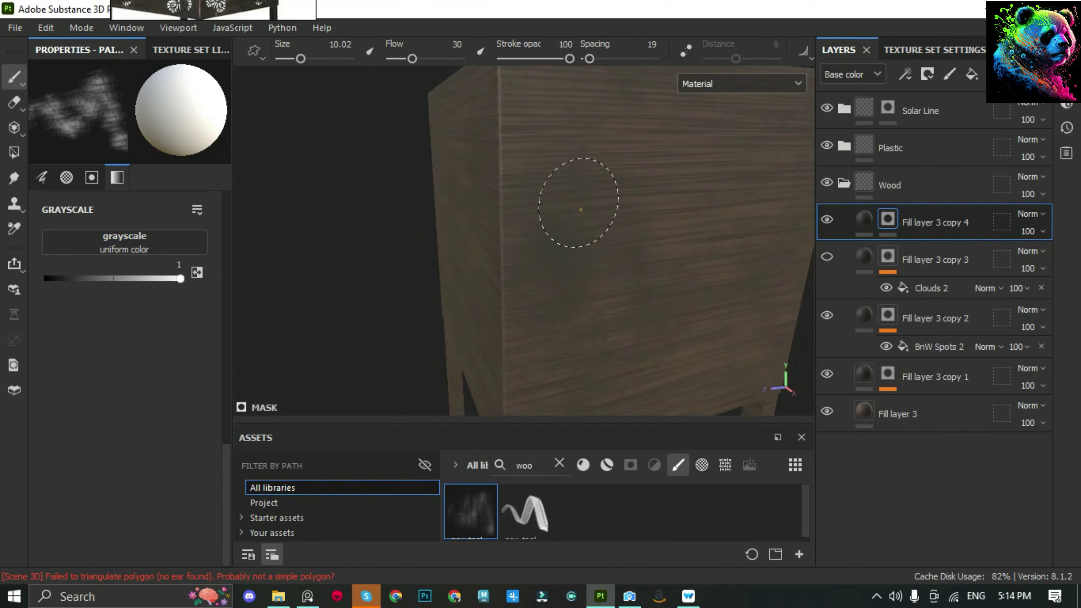
scroll(580, 205, up, 3)
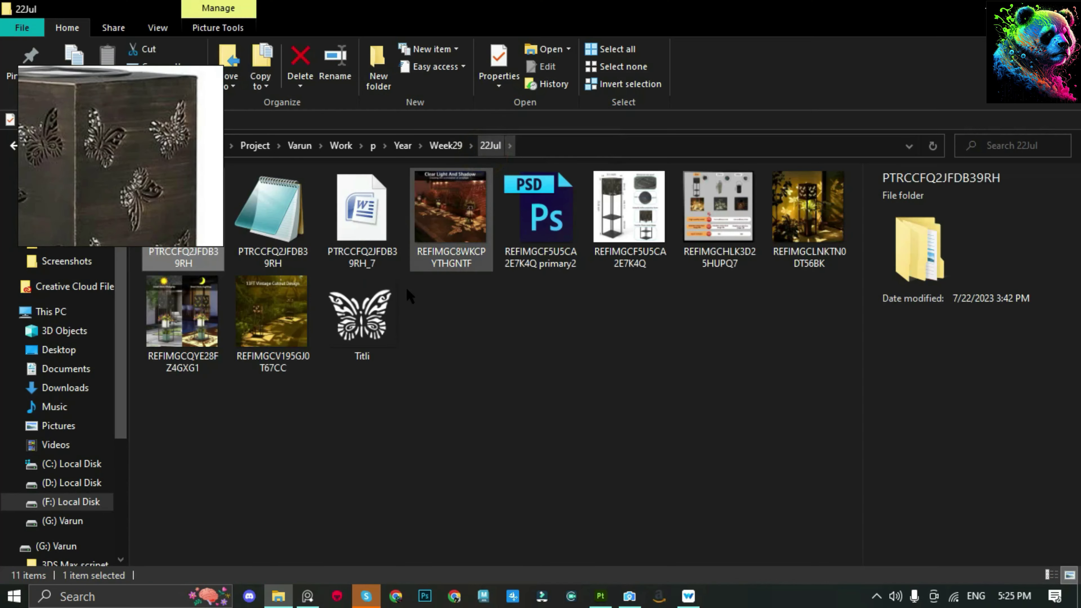
Import Titli.png as a project texture and add a new fill layer above Wood
drag(405, 286, 600, 594)
drag(595, 533, 617, 509)
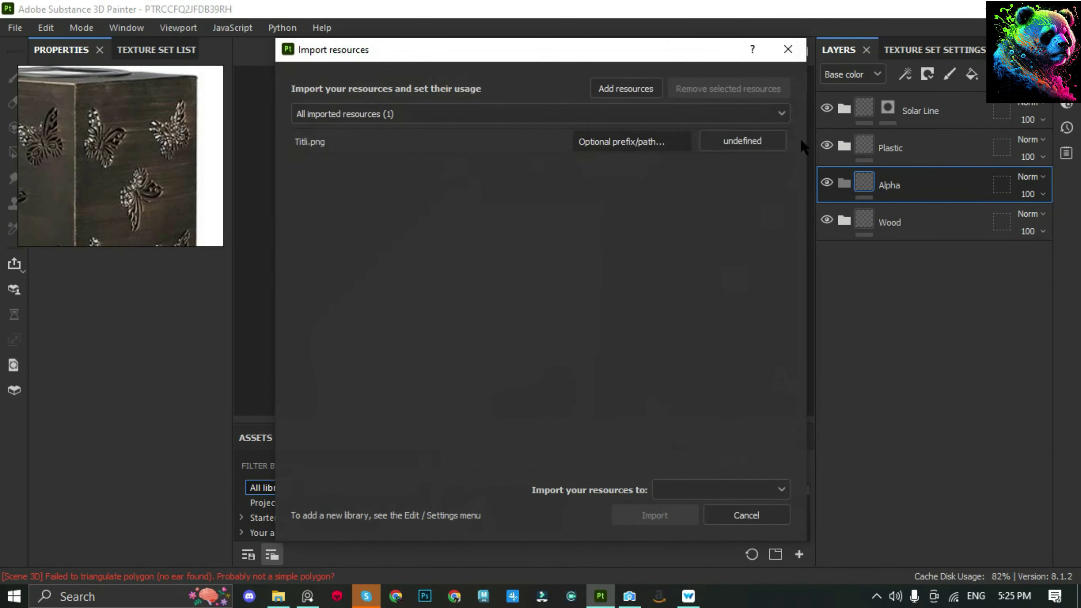
click(749, 141)
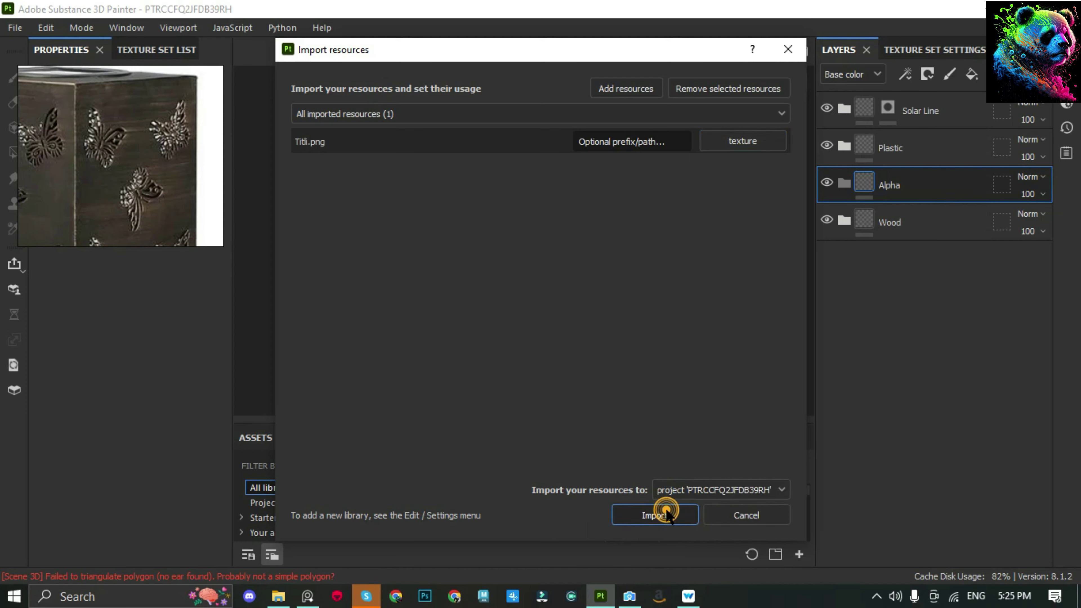
click(666, 512)
click(971, 76)
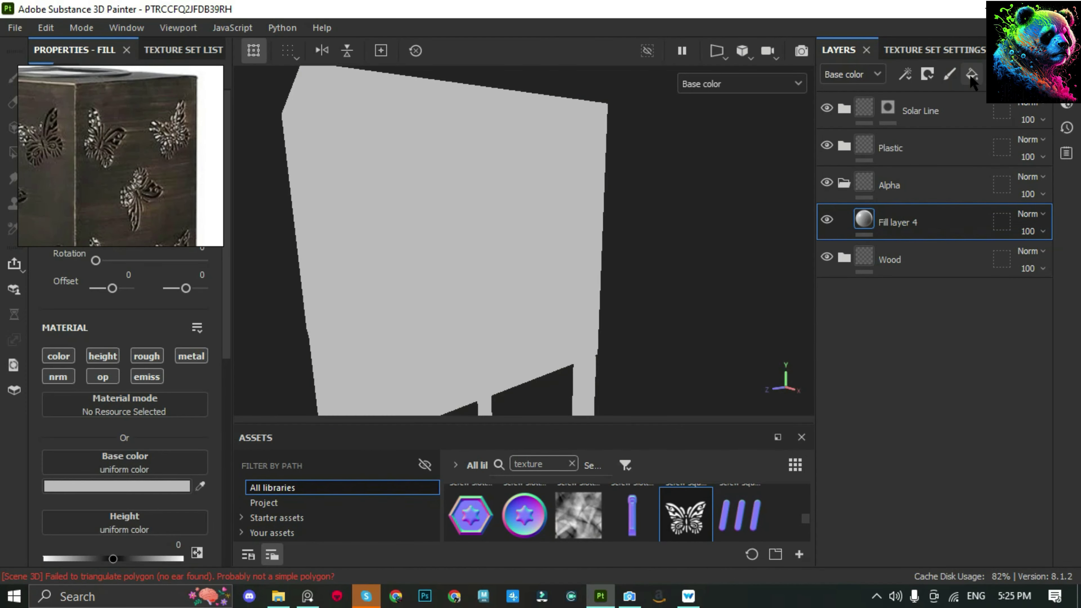
Try the Titli texture as Fill layer 4's base colour, then clear it
drag(265, 504, 147, 465)
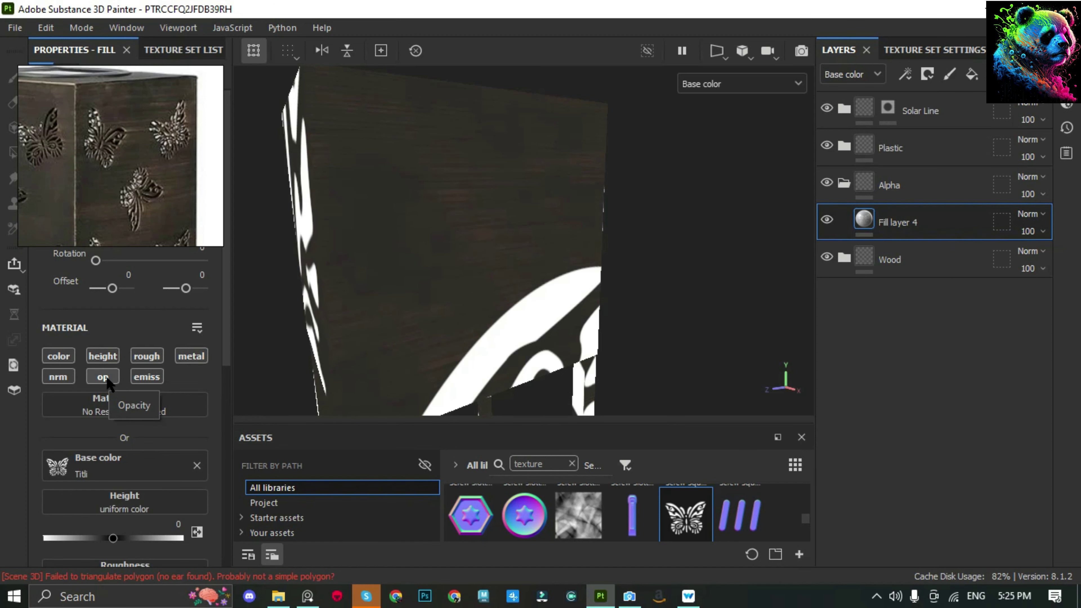
key(alt)
click(103, 357)
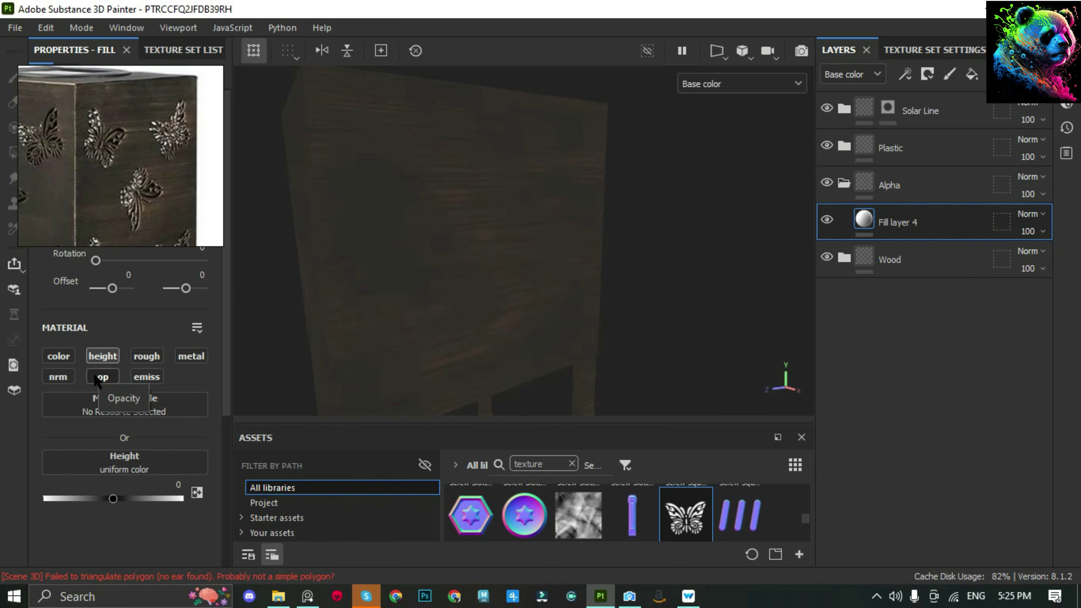
Give Fill layer 4 a black mask with a Titli fill effect and view the 2D UV layout
click(928, 74)
click(949, 90)
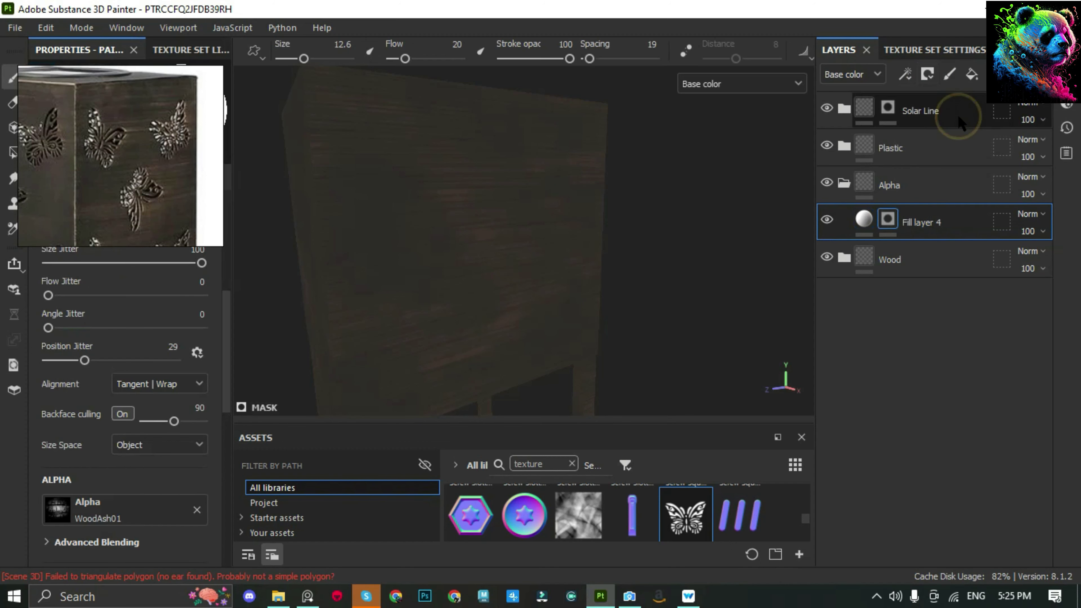
click(906, 74)
click(936, 131)
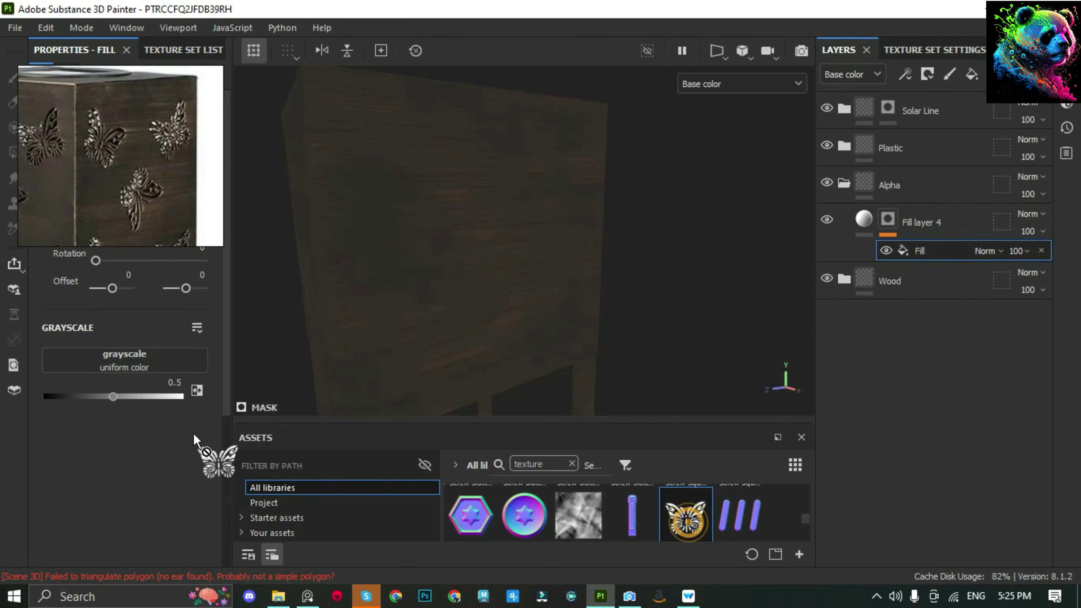
click(868, 221)
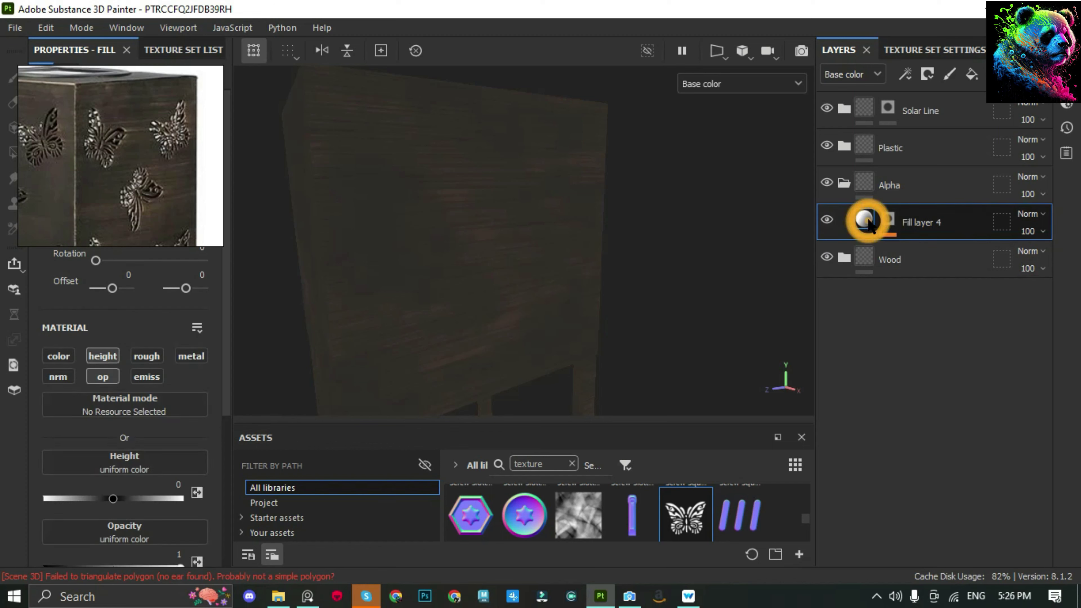
alt+click(887, 219)
click(919, 250)
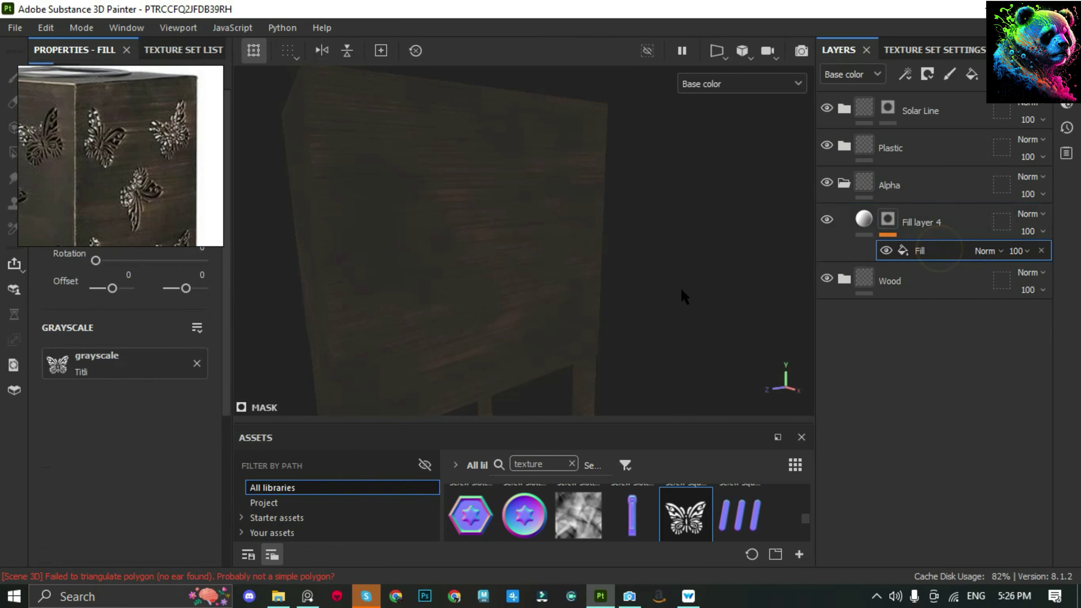
key(F3)
scroll(553, 192, down, 2)
scroll(507, 176, down, 2)
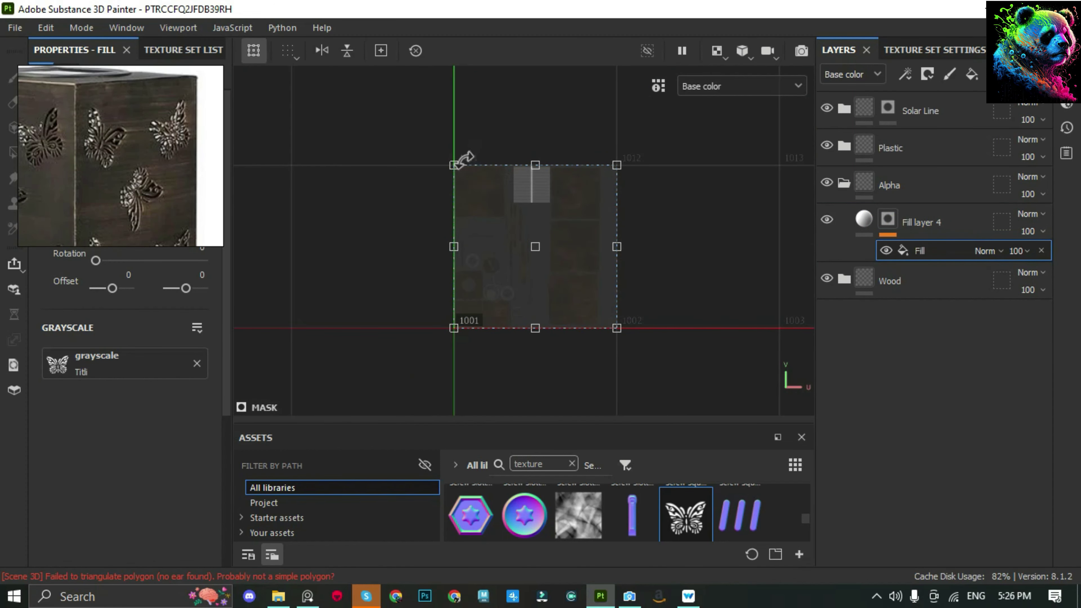
Show the full material and slide the butterfly fill across the UV layout
click(458, 162)
scroll(566, 273, up, 3)
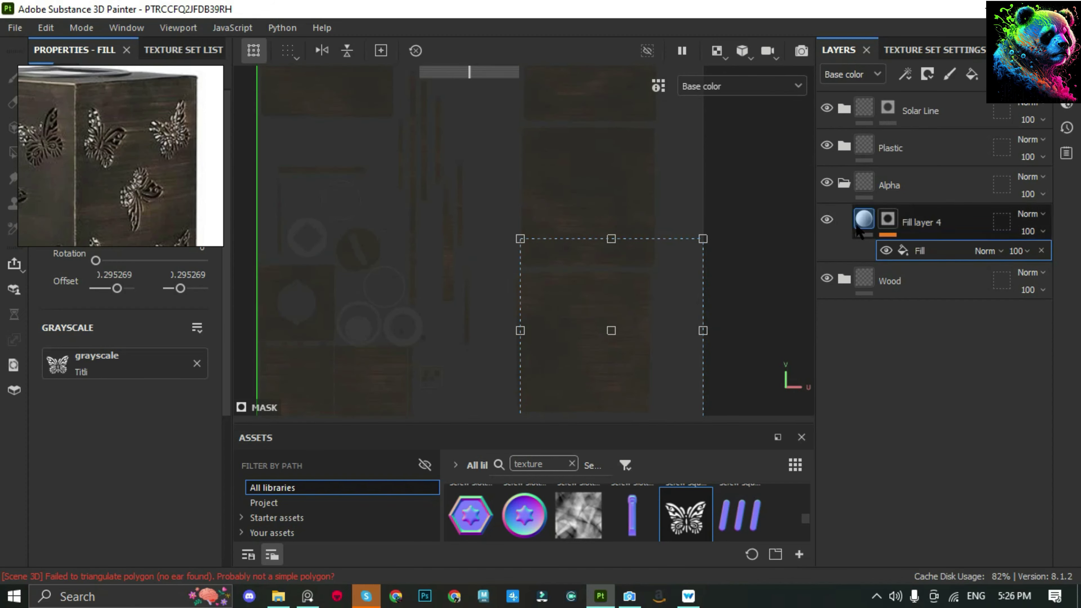
scroll(730, 110, up, 1)
click(714, 123)
scroll(638, 140, down, 1)
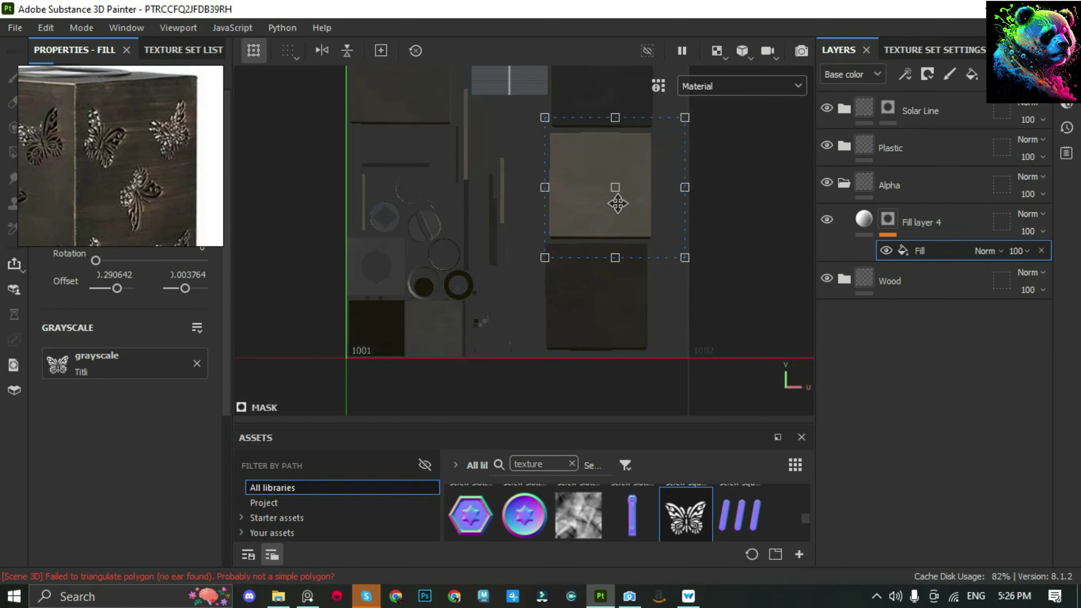
drag(617, 203, 624, 205)
scroll(625, 205, up, 2)
scroll(624, 206, up, 1)
Set Fill layer 4's fill content UV wrap to None
click(862, 218)
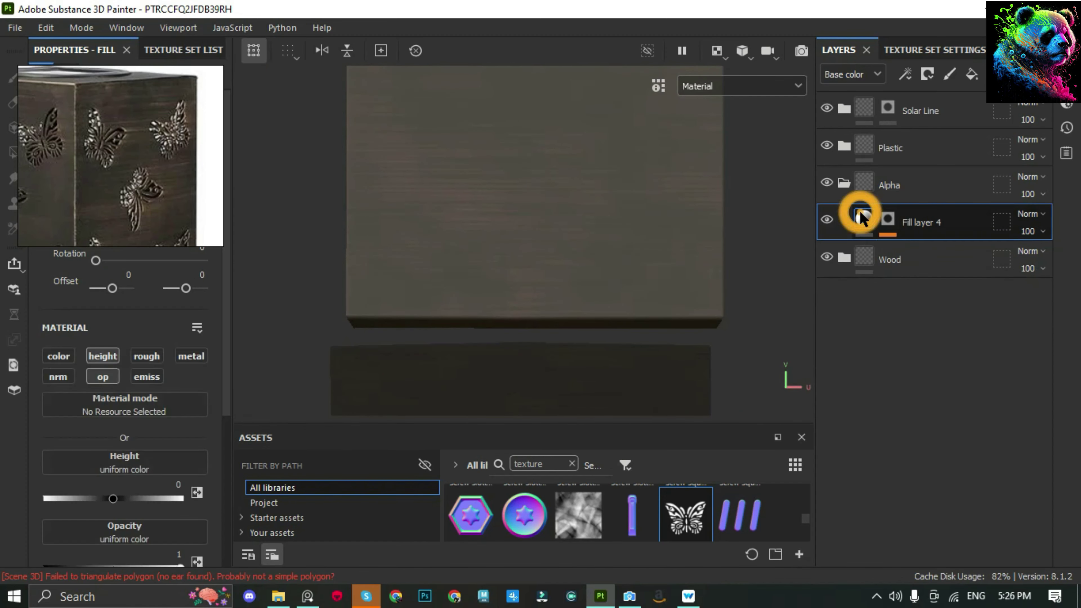
click(887, 218)
key(1)
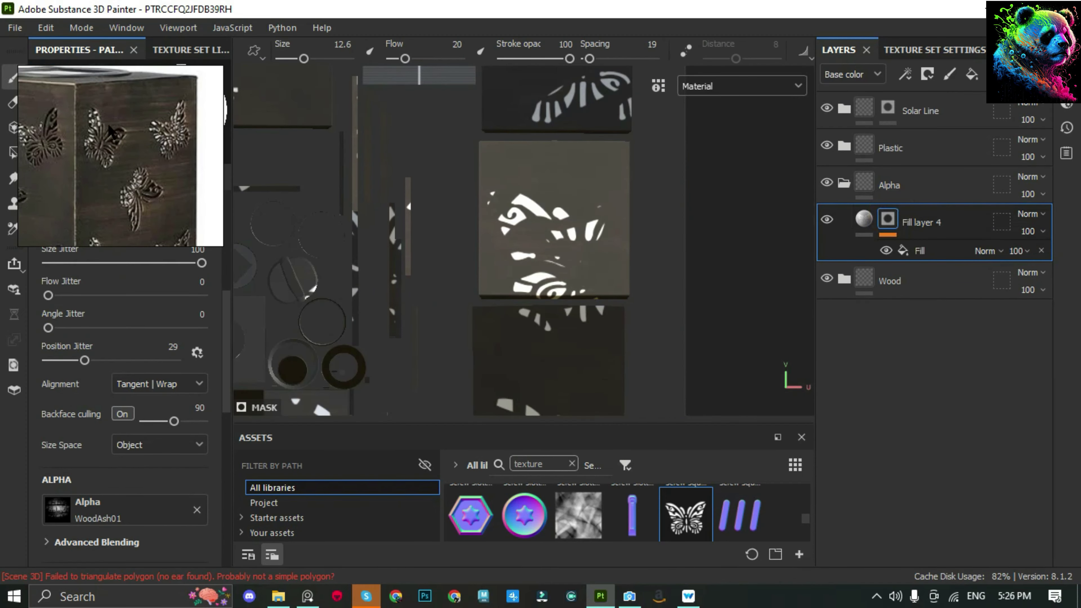
scroll(144, 266, up, 5)
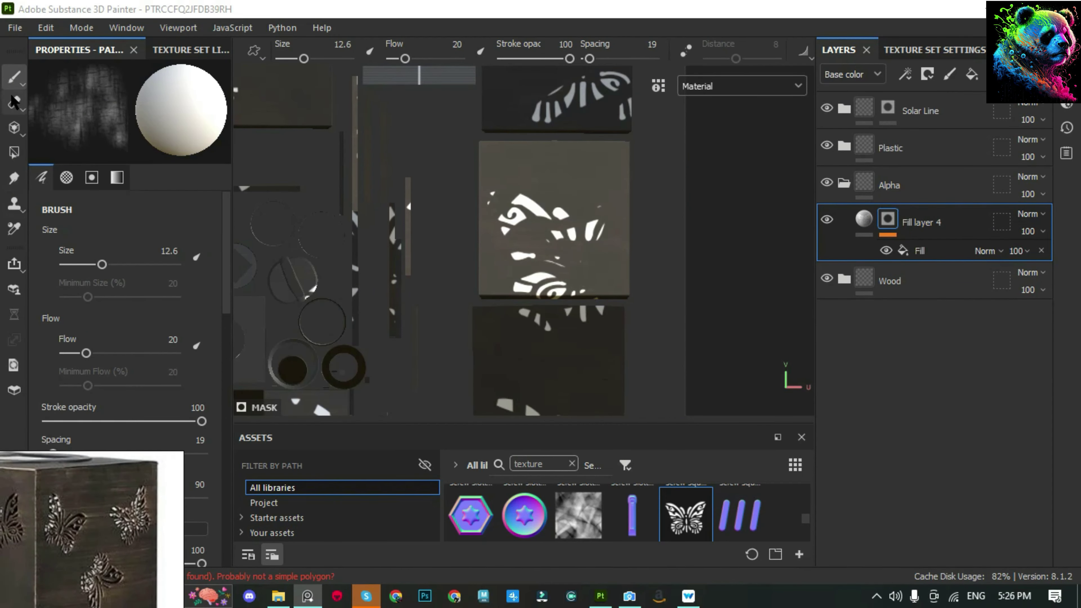
click(860, 216)
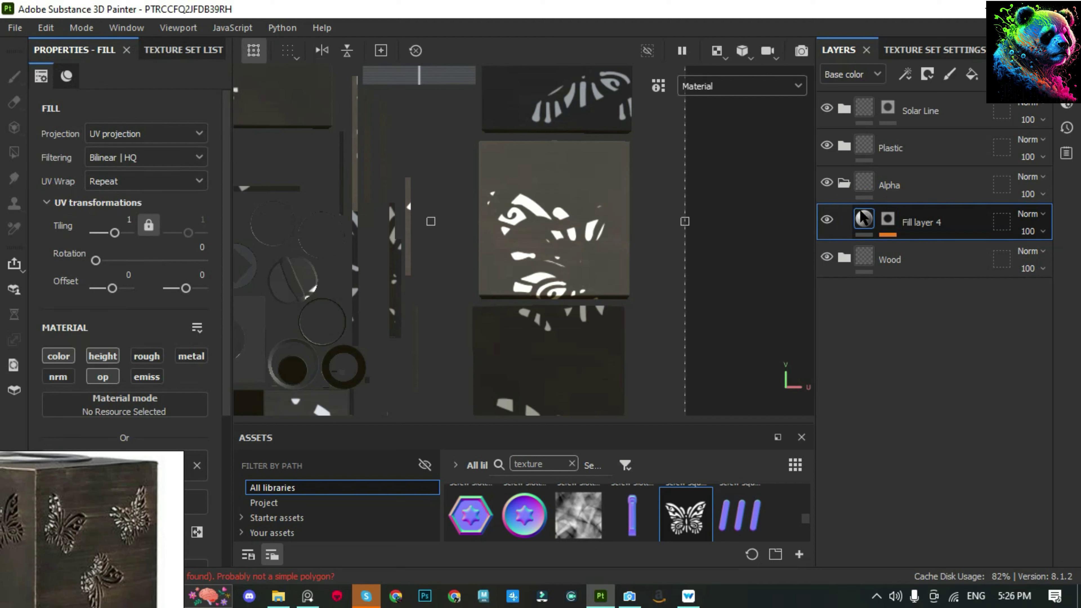
click(141, 181)
click(128, 197)
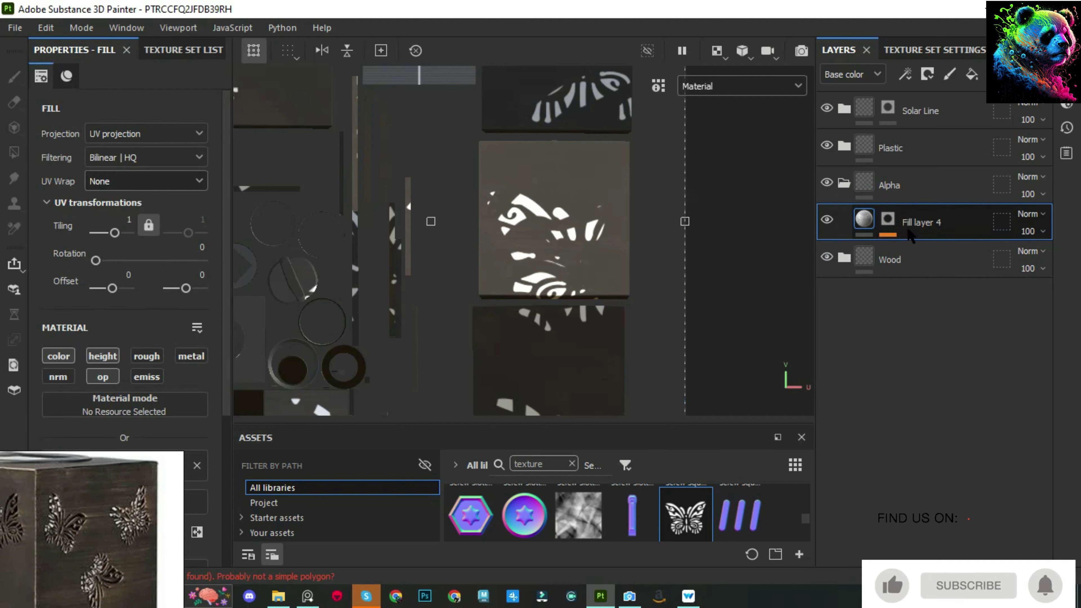
Set the butterfly mask fill's wrap to None and move it up-left on the plank
click(887, 219)
click(931, 252)
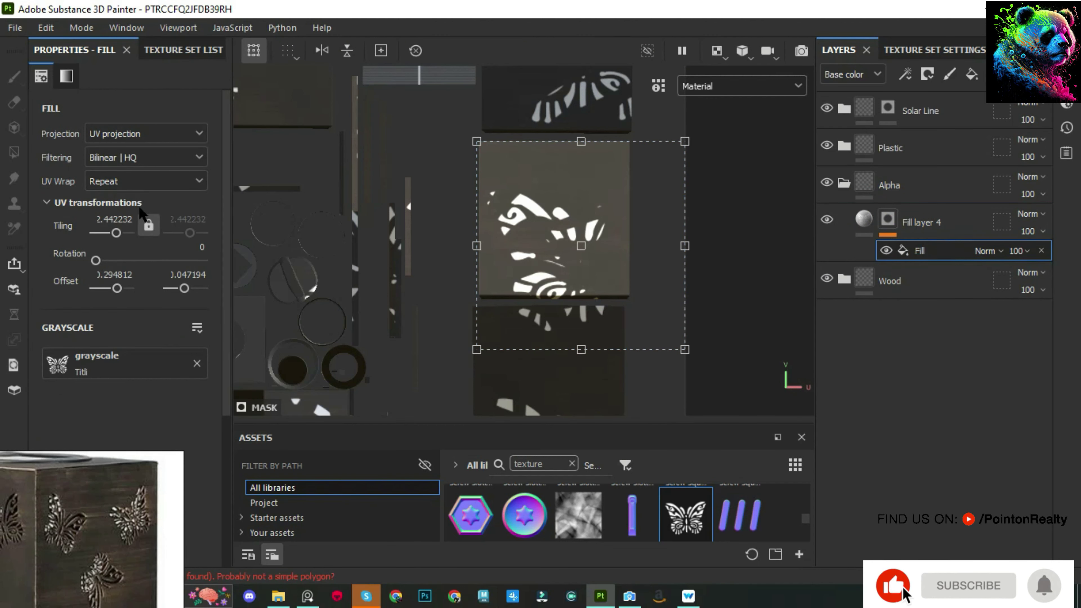
click(154, 181)
click(128, 197)
drag(592, 297, 576, 253)
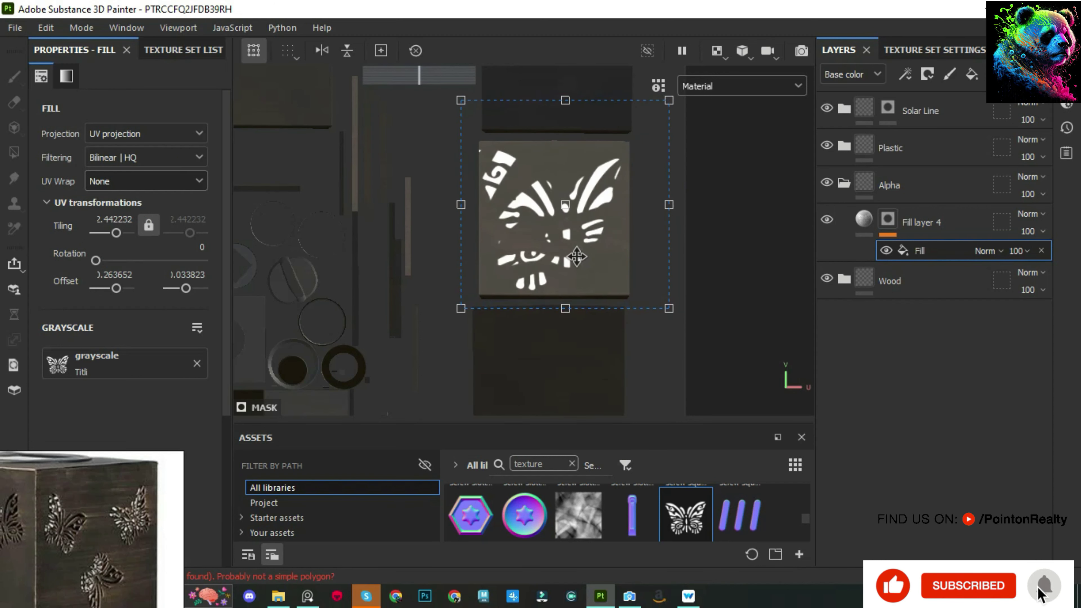
Move the Alpha folder between Solar Line and Plastic in the layer stack
click(843, 184)
drag(903, 190, 900, 132)
click(842, 146)
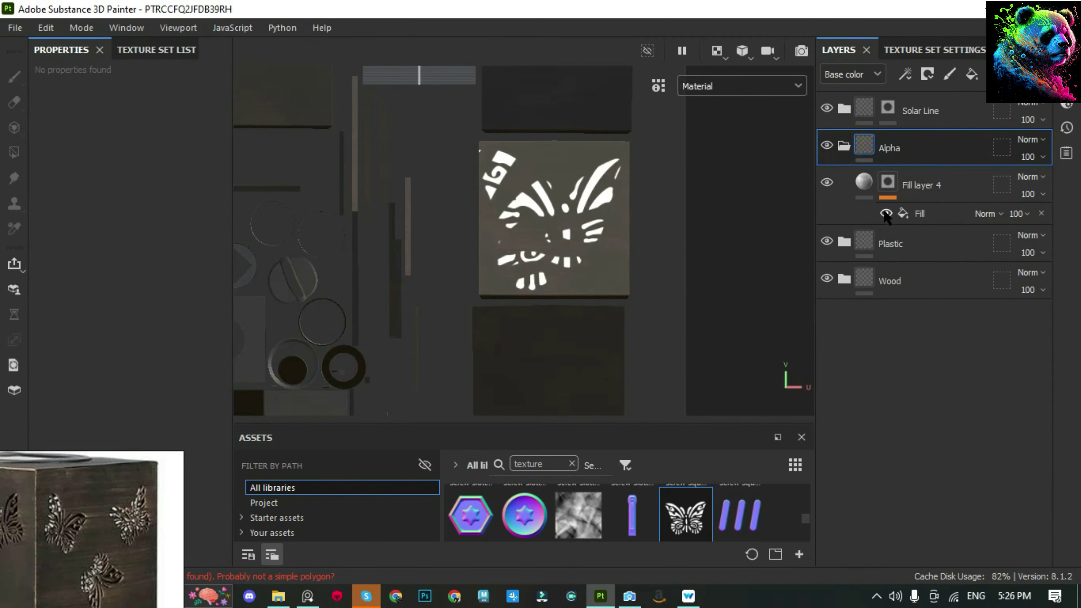
click(868, 181)
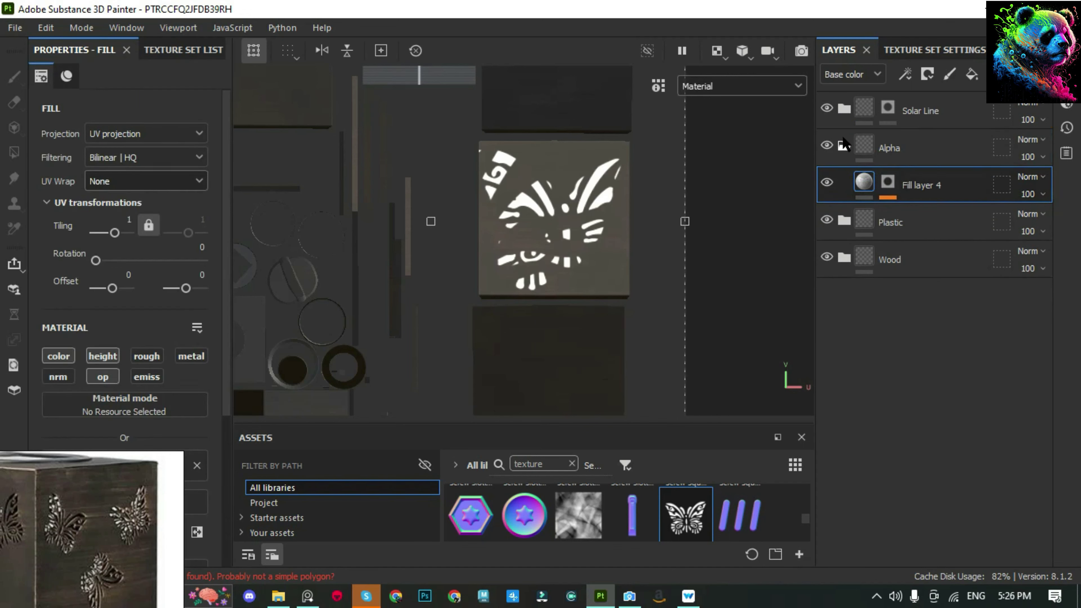
mouse_move(843, 144)
mouse_down()
mouse_move(910, 211)
mouse_move(908, 257)
mouse_move(917, 138)
mouse_up()
click(924, 185)
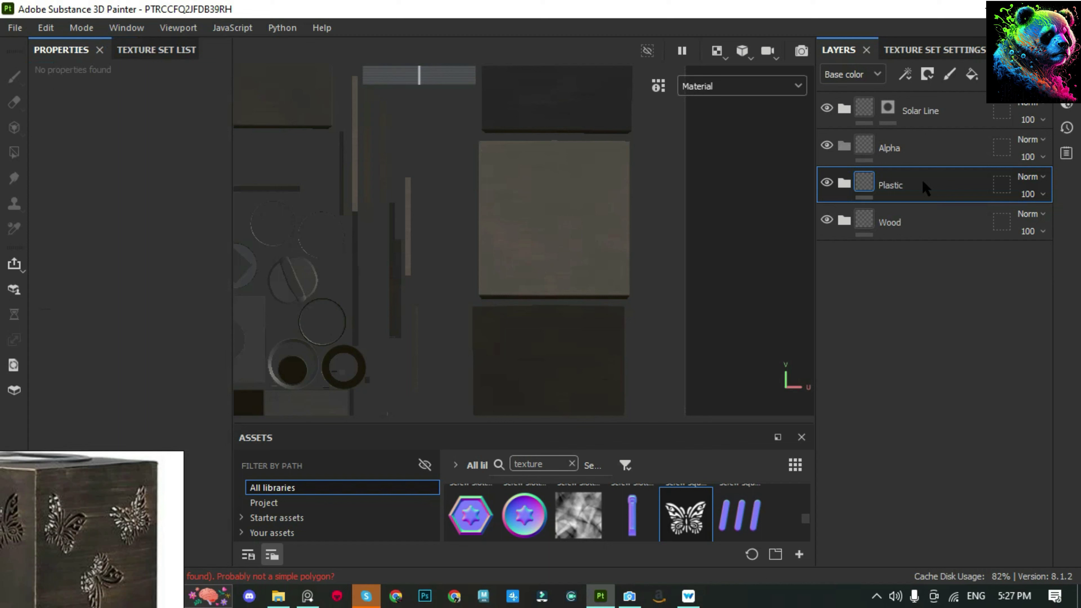
Add Fill layer 4 above Plastic with a black mask and a fill effect holding the Titli butterfly
click(972, 76)
click(887, 181)
click(927, 74)
click(932, 114)
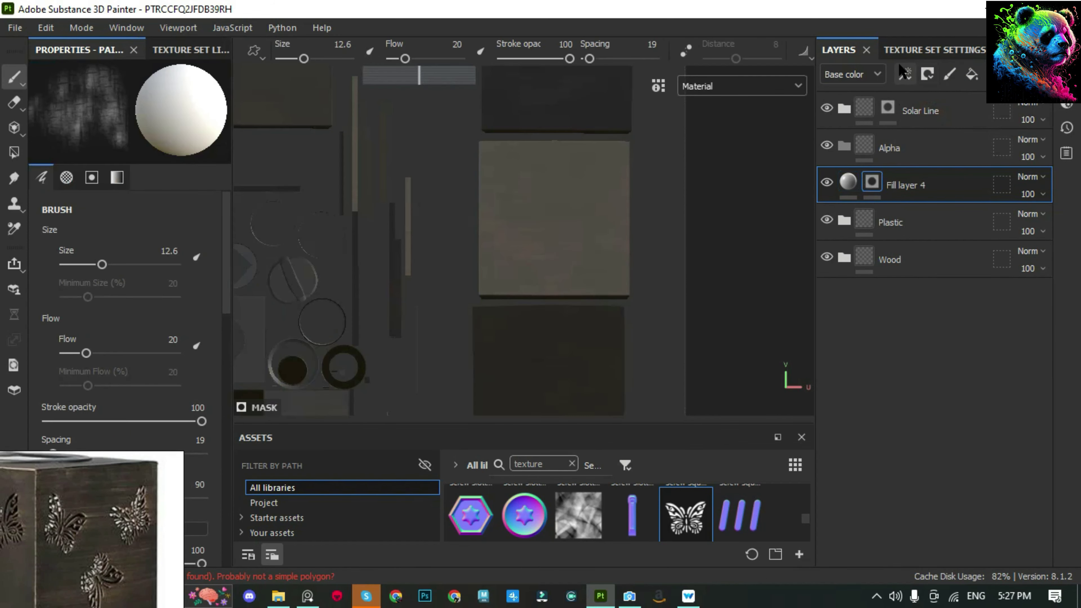
click(904, 74)
click(941, 137)
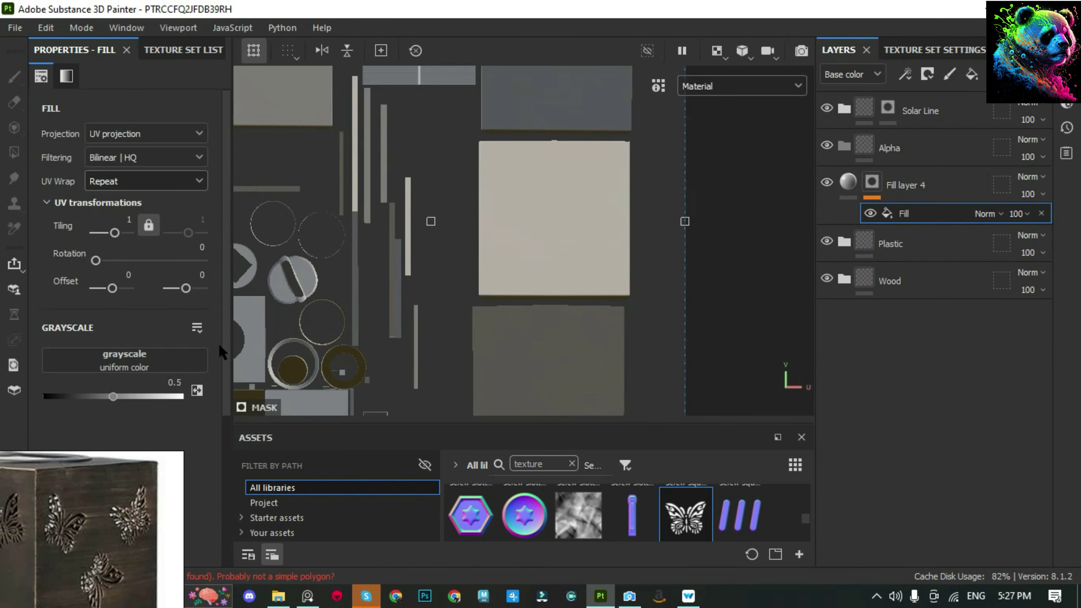
click(127, 367)
drag(683, 515, 123, 363)
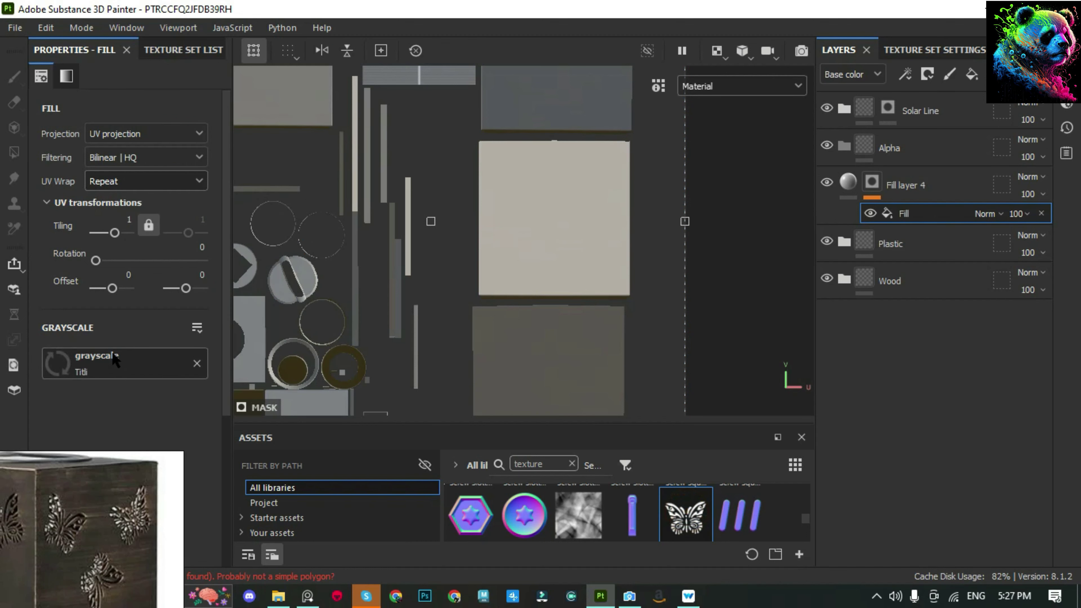
Shrink the butterfly to 3.443033 tiling, set UV wrap to None, and show the split 3D/2D view
click(846, 182)
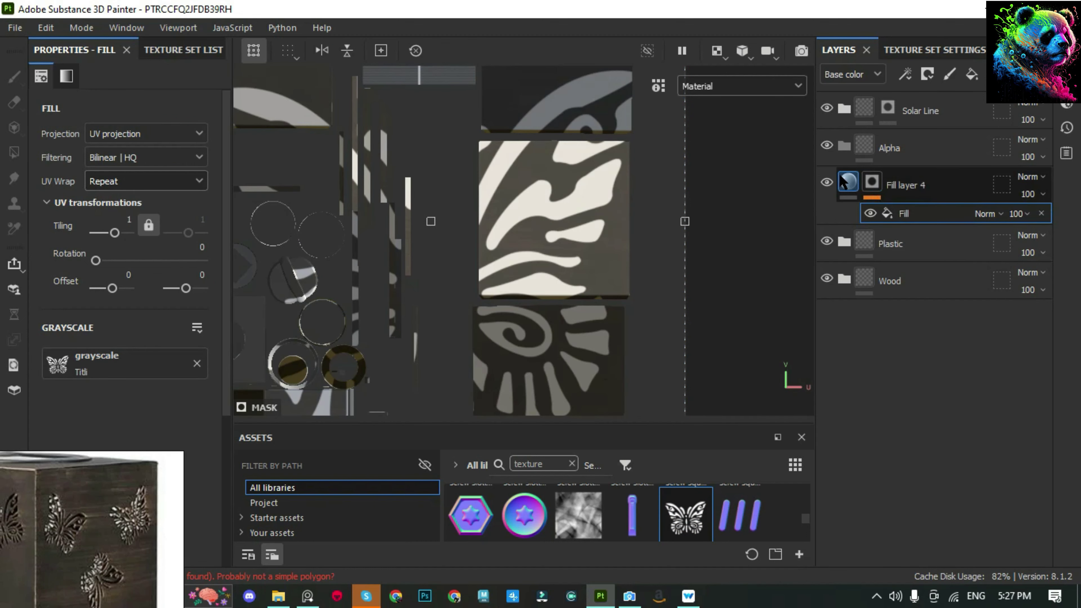
click(871, 182)
click(916, 213)
scroll(520, 237, down, 2)
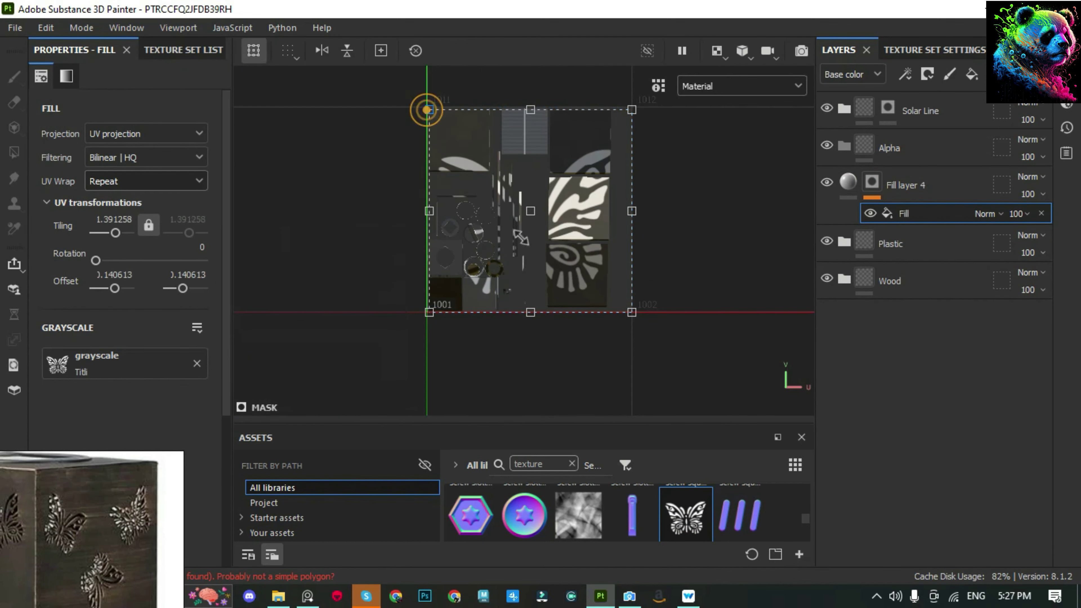
drag(520, 237, 591, 281)
click(145, 181)
click(106, 246)
scroll(530, 242, up, 2)
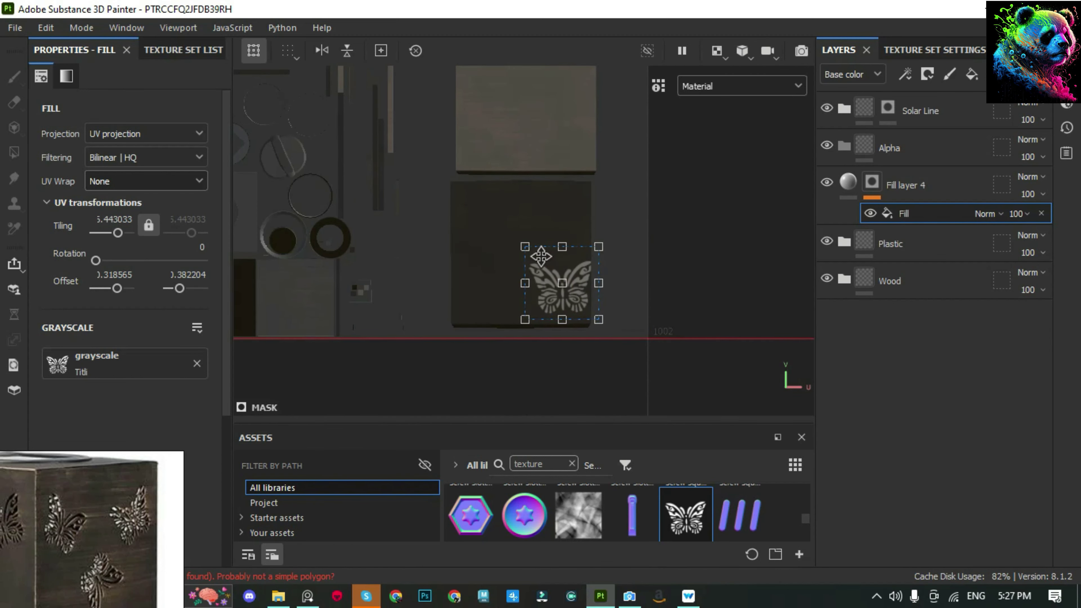
key(F1)
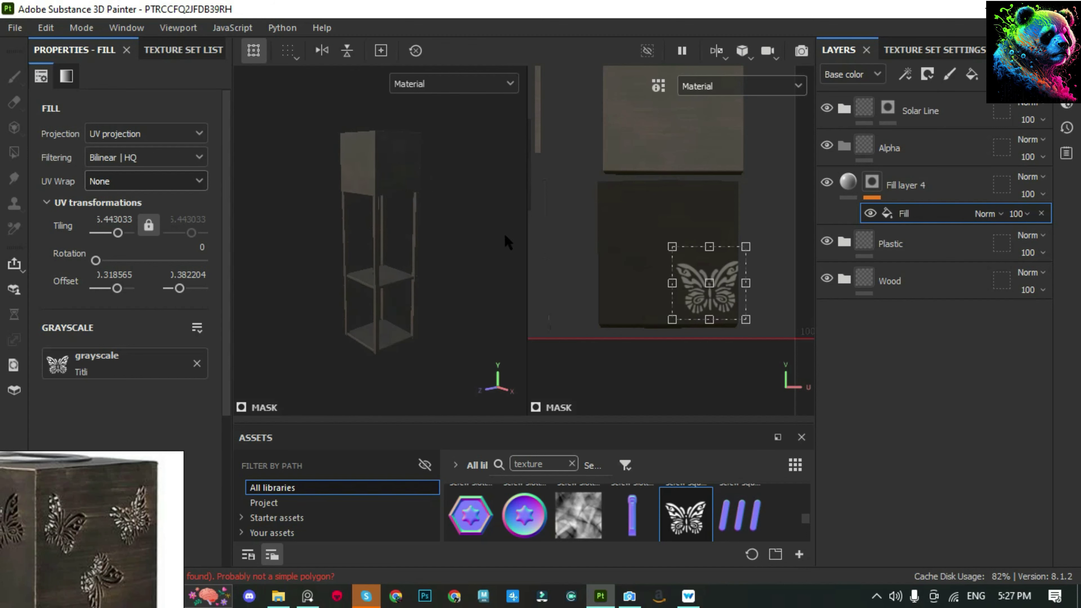
Move the butterfly onto a lower side panel, rotate it about 45° and enlarge it slightly
scroll(696, 271, down, 1)
drag(667, 132, 646, 203)
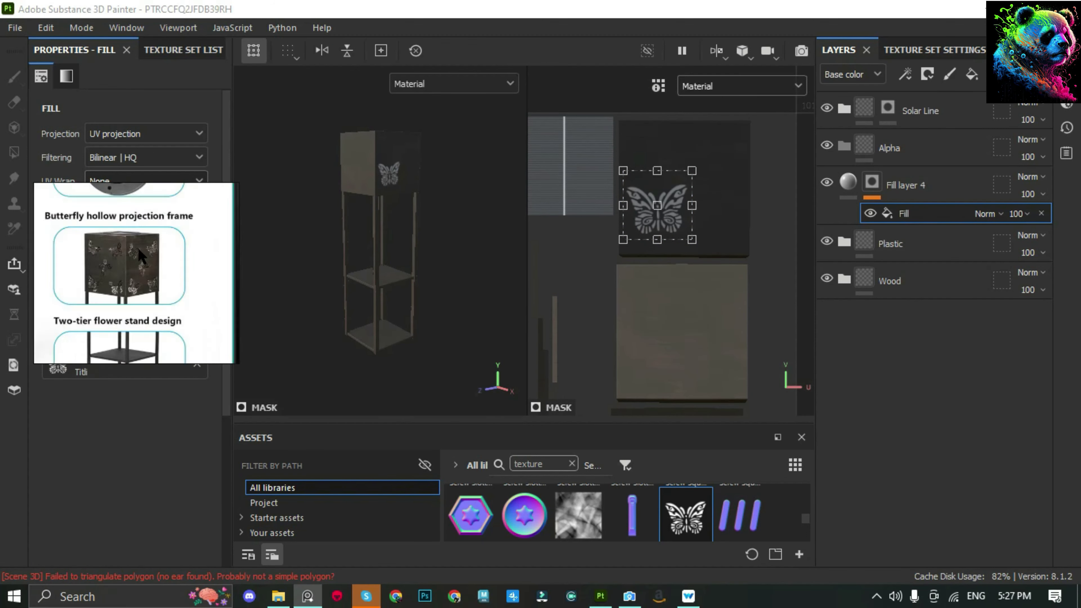
scroll(669, 182, up, 1)
scroll(669, 182, up, 1)
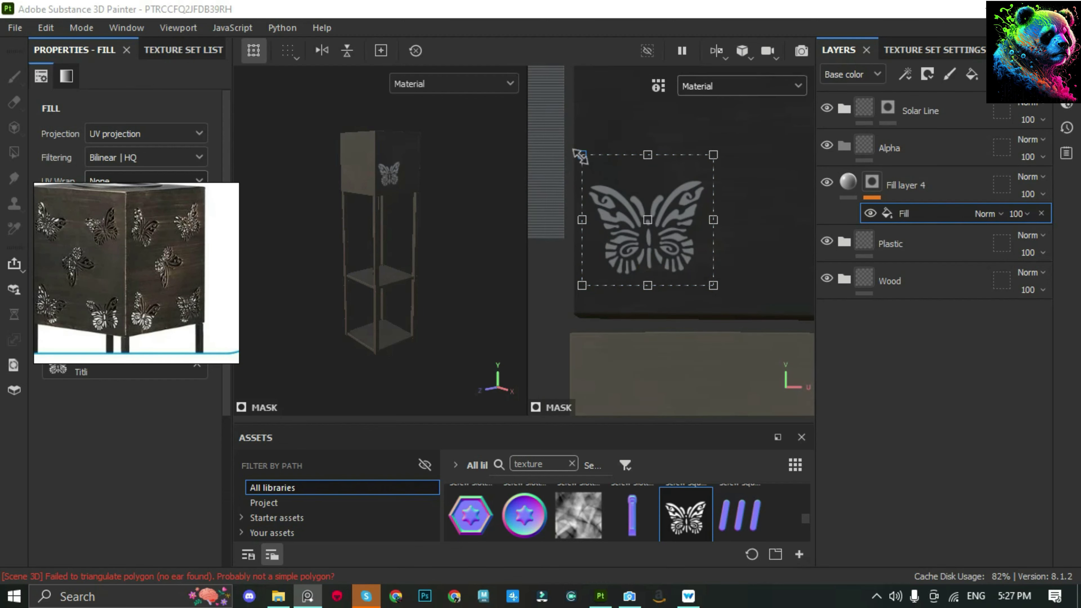
scroll(430, 227, up, 5)
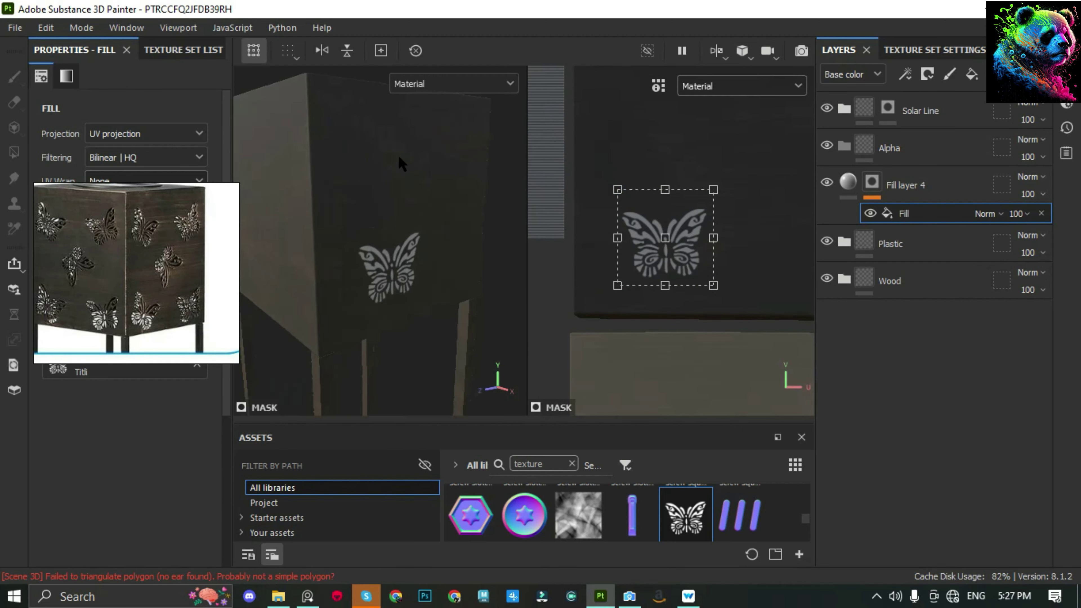
mouse_move(673, 311)
mouse_down()
mouse_move(636, 289)
mouse_move(638, 276)
mouse_up()
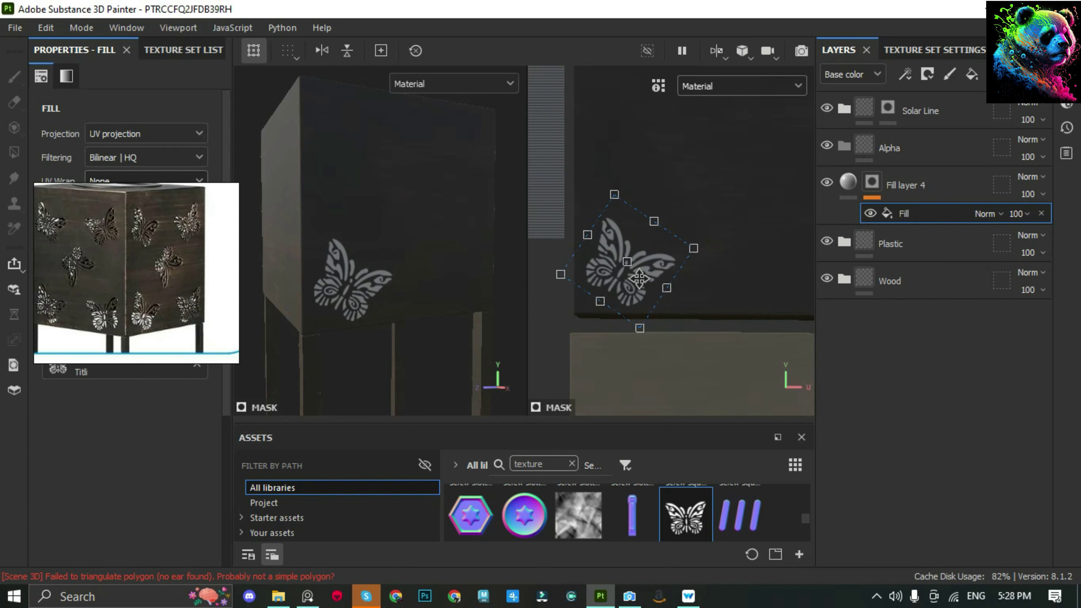
drag(698, 246, 707, 245)
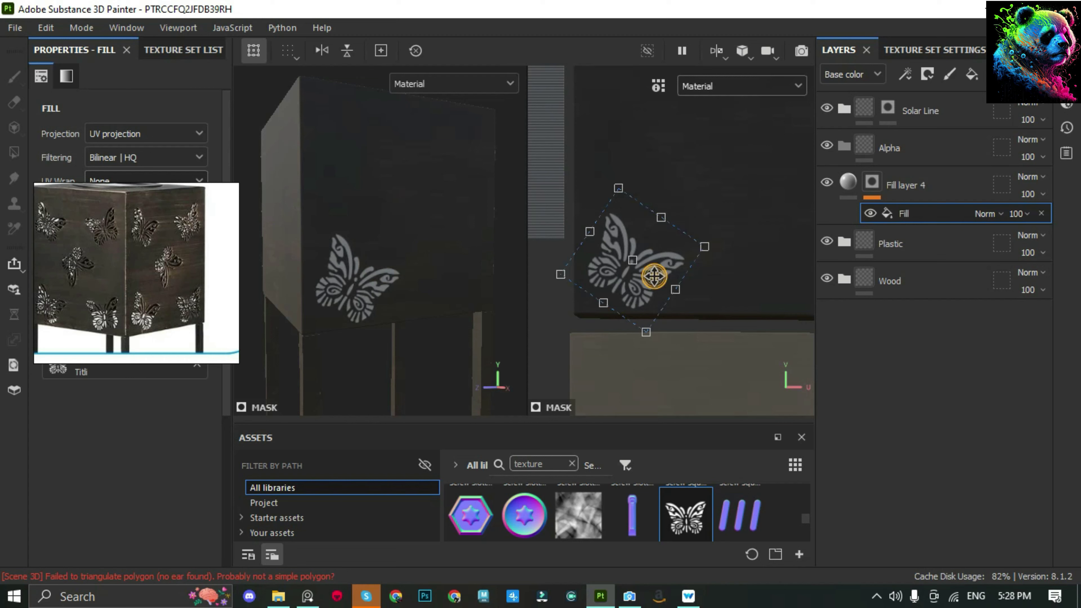
Set Fill layer 4's height to -0.0282 and opacity to 0, then review the shader presets
click(922, 181)
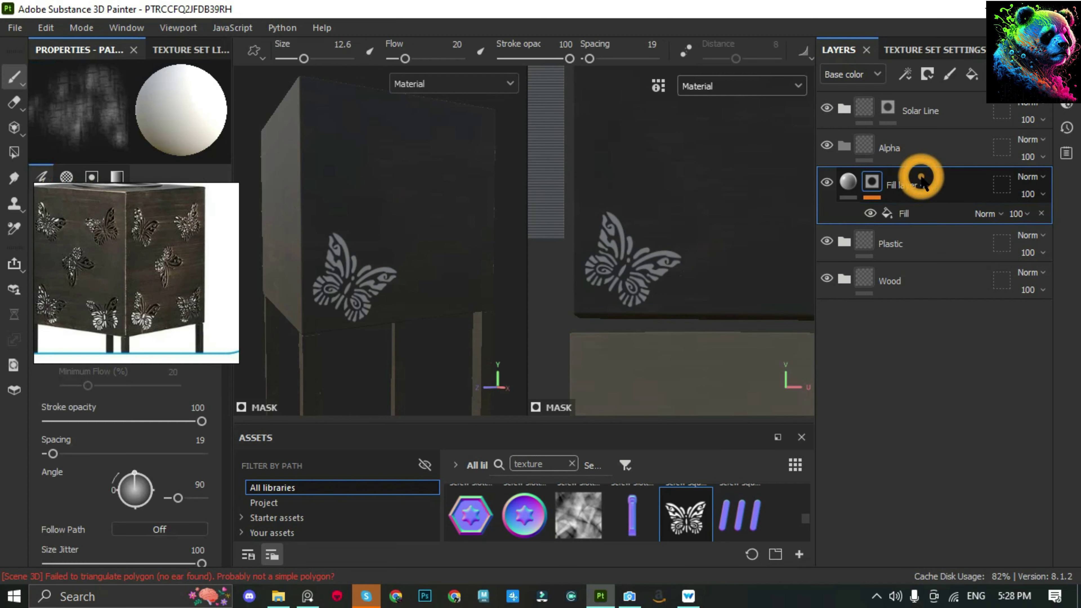
click(98, 358)
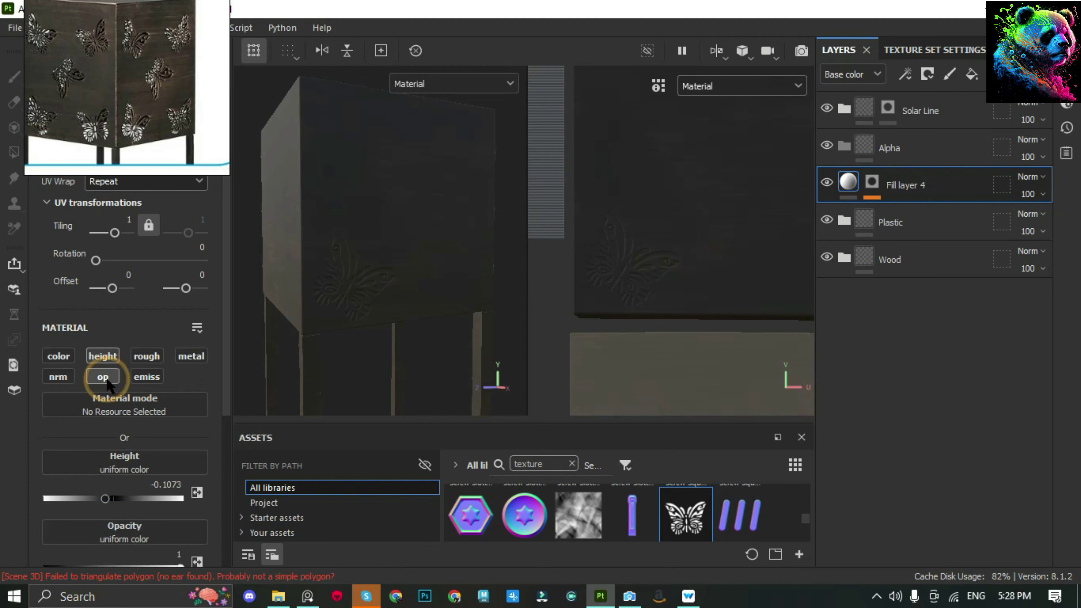
scroll(109, 385, down, 5)
click(949, 50)
click(1067, 104)
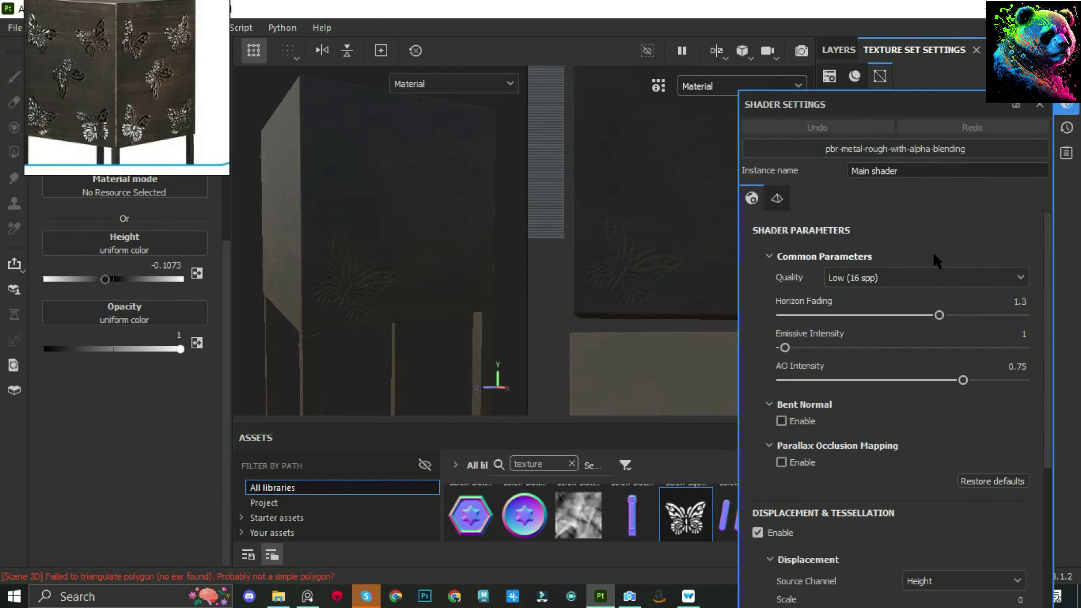
click(953, 149)
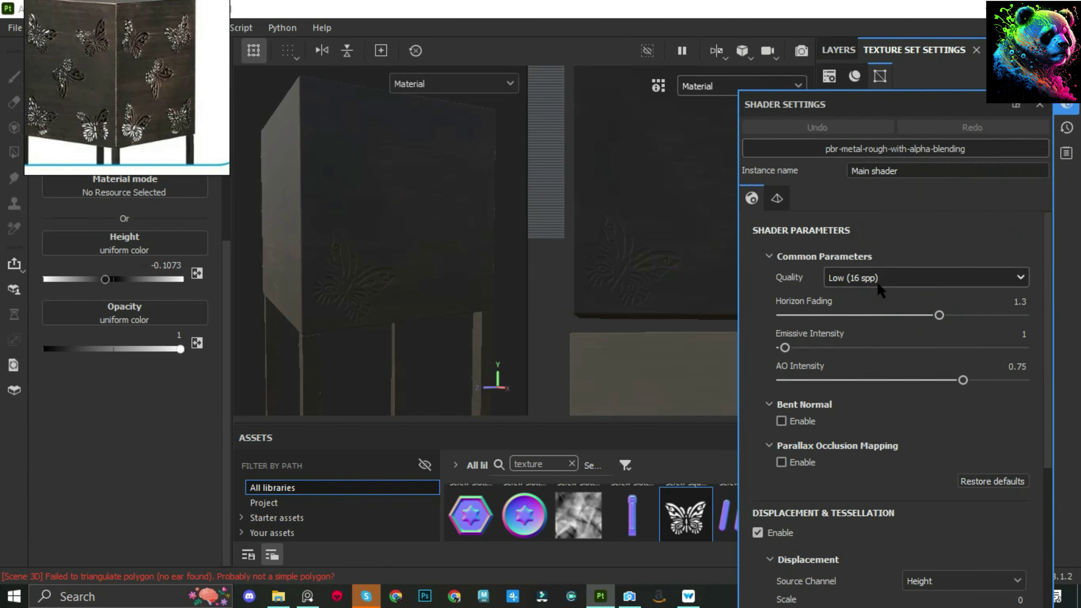
click(2, 110)
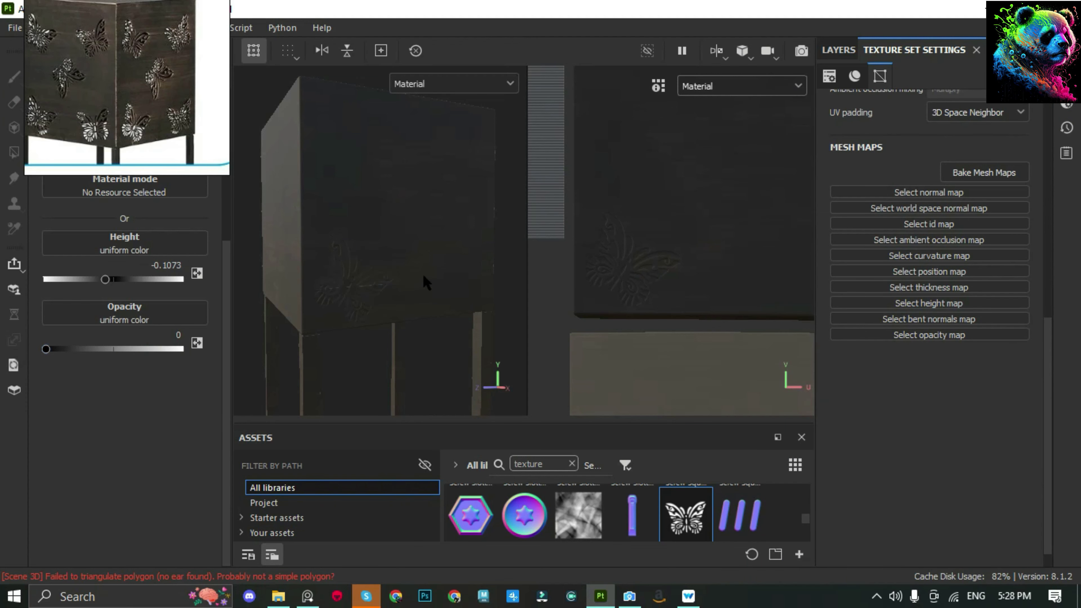
Rotate the lighting to inspect the engraving, then add a filter effect to the butterfly mask
shift+right_drag(426, 282, 338, 271)
alt+drag(338, 271, 350, 323)
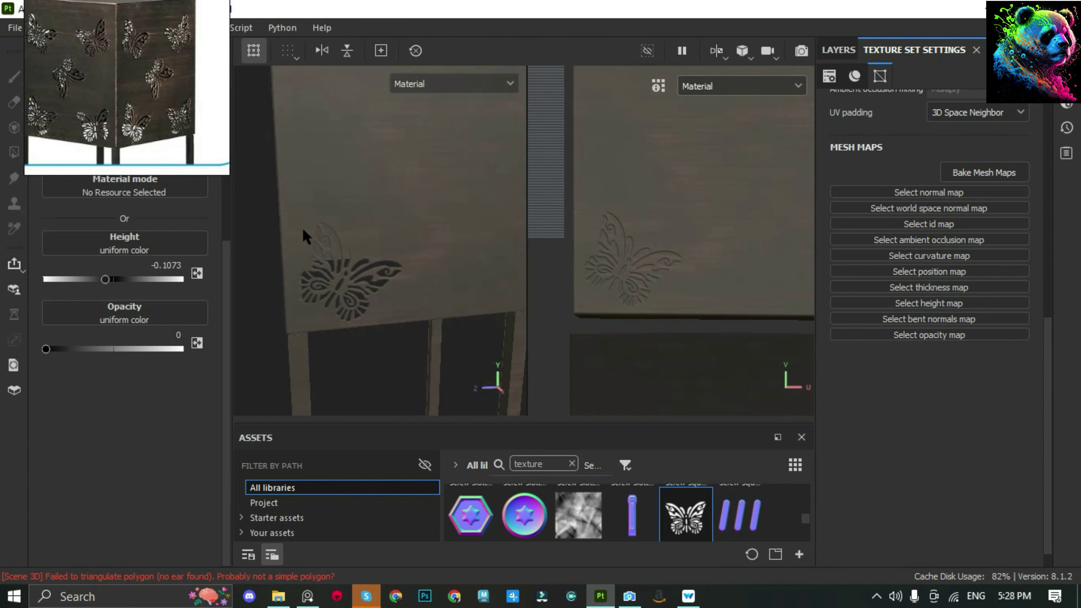
scroll(346, 307, up, 5)
alt+drag(303, 274, 380, 264)
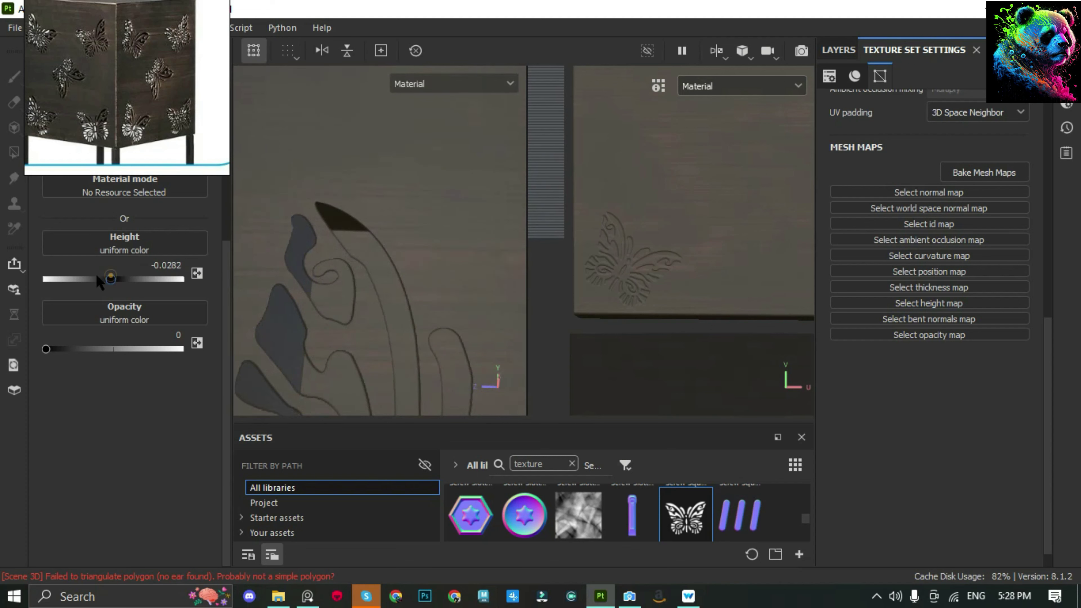
click(838, 50)
click(872, 182)
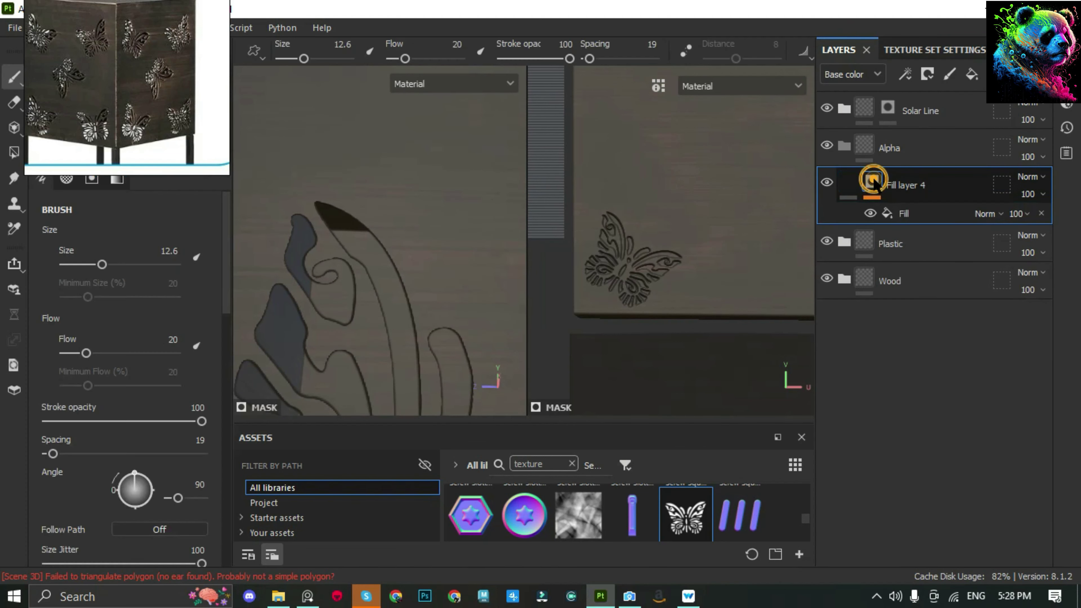
click(905, 74)
click(945, 191)
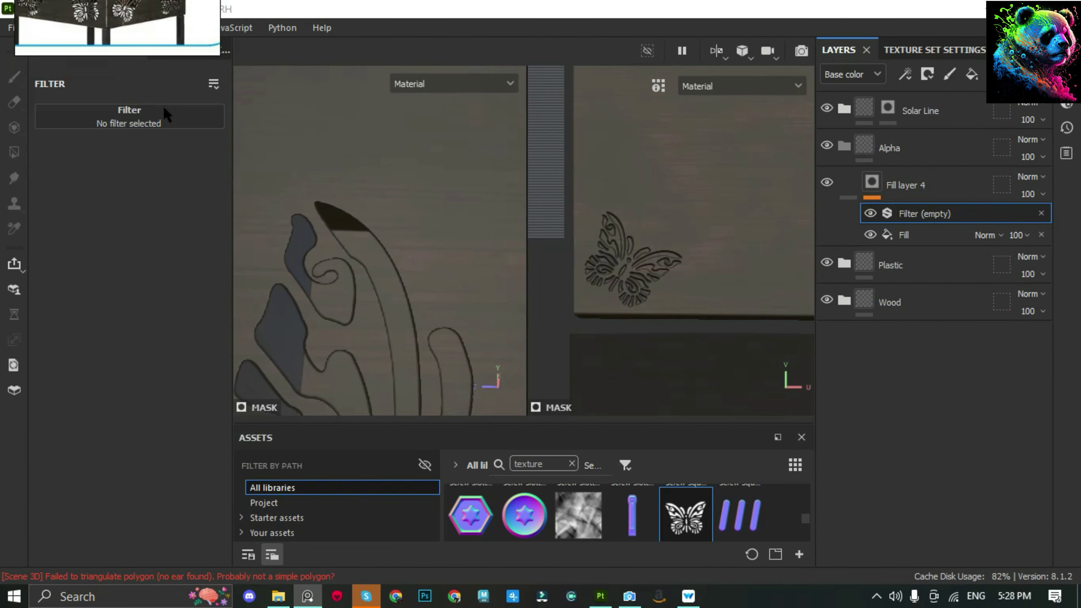
Make the mask filter a Blur at 0.08 intensity and orbit to inspect the softened engraving
click(140, 115)
click(320, 168)
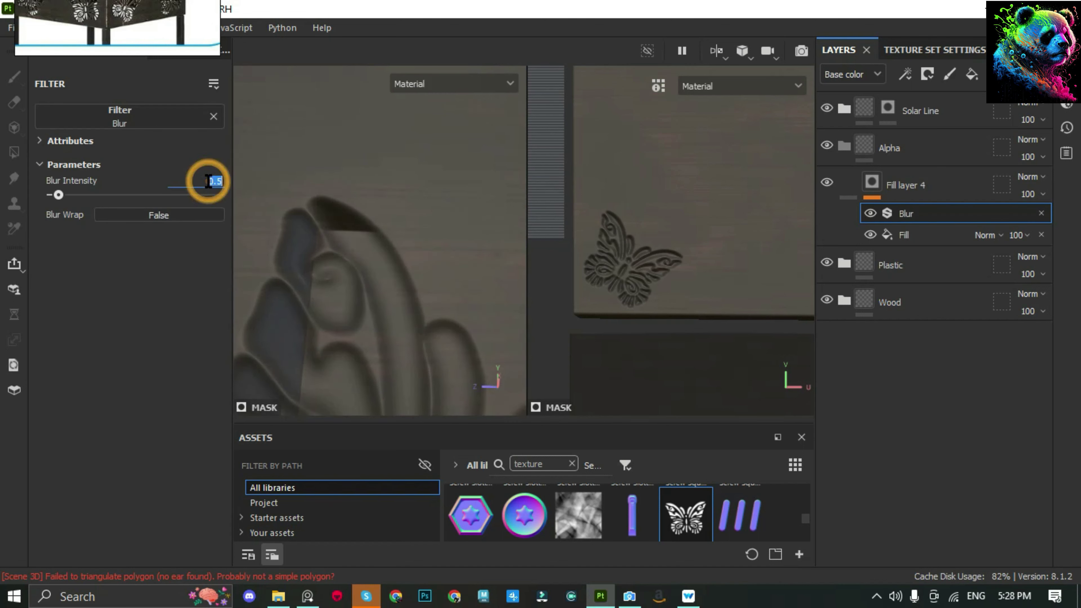
text(1)
key(Return)
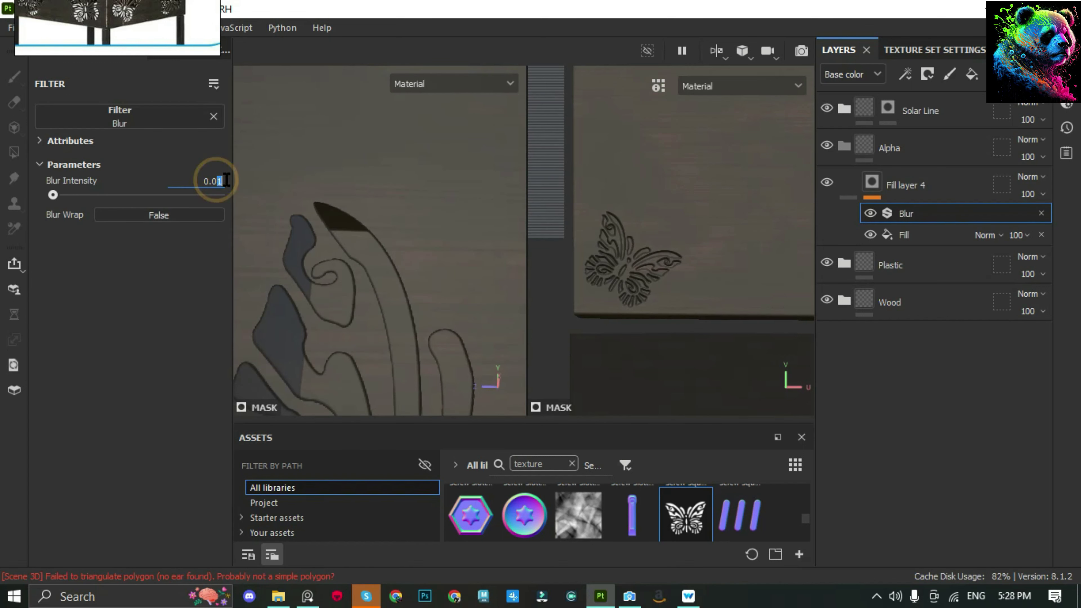
text(8)
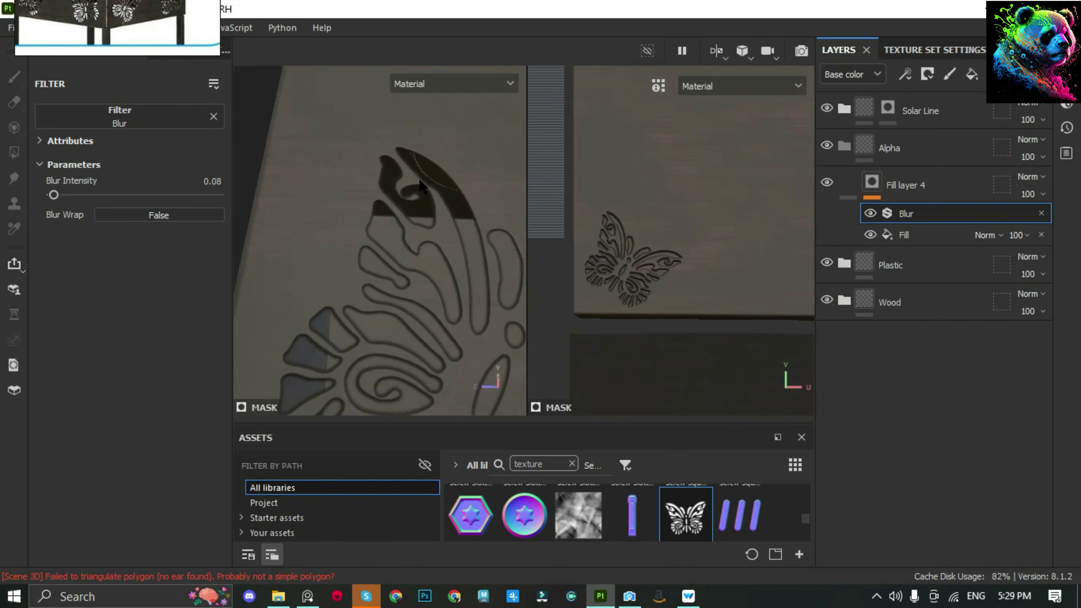
mouse_move(369, 244)
alt+mouse_down()
mouse_move(439, 231)
mouse_move(350, 290)
mouse_move(398, 285)
alt+mouse_up()
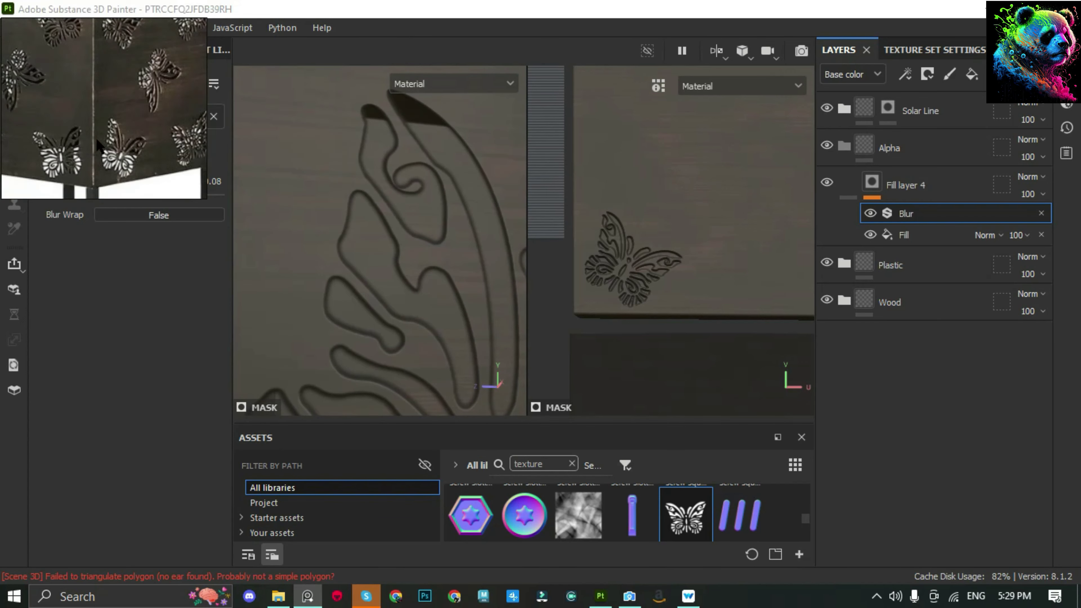
scroll(362, 194, down, 3)
mouse_move(361, 194)
alt+mouse_down()
mouse_move(386, 229)
mouse_move(476, 260)
mouse_move(469, 230)
mouse_move(502, 212)
alt+mouse_up()
click(849, 181)
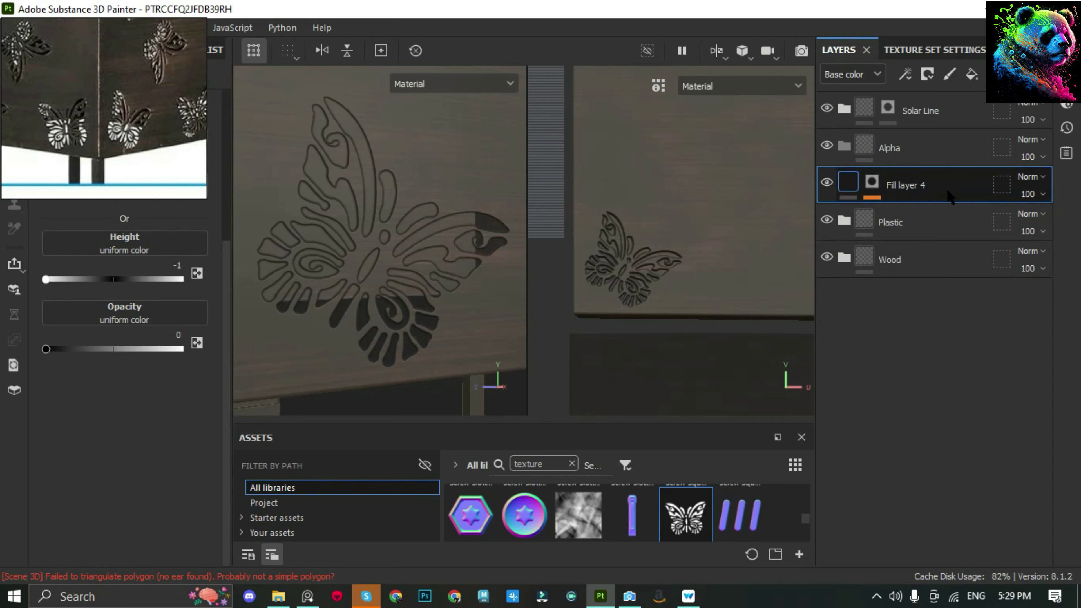
Flip the butterfly on Fill layer 4 copy 1 by unlocking tiling and negating one axis
scroll(361, 255, down, 5)
alt+drag(361, 256, 426, 256)
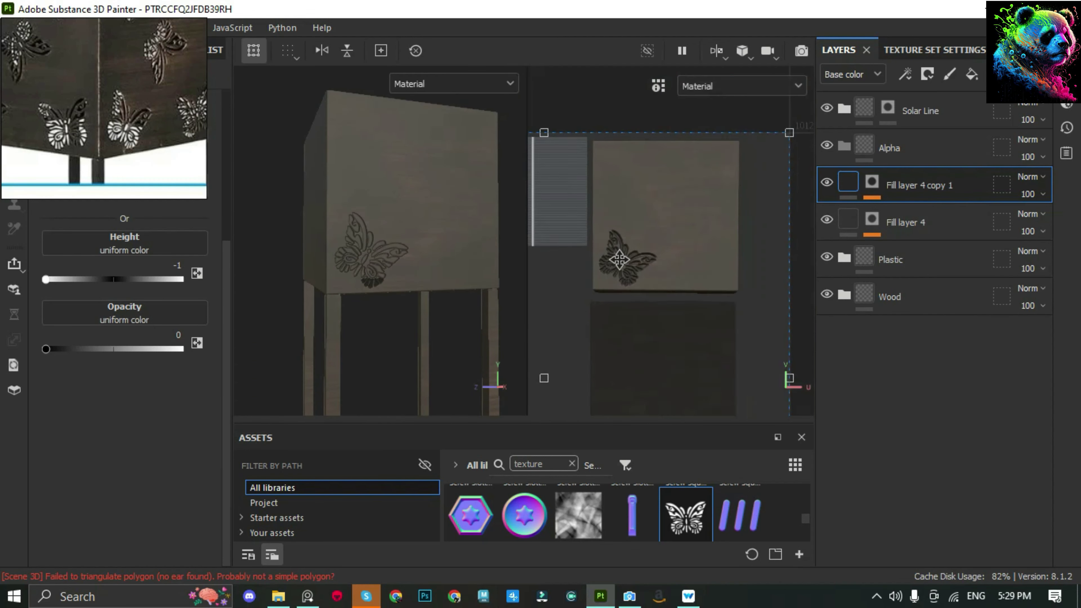
scroll(652, 205, down, 3)
click(871, 182)
click(927, 232)
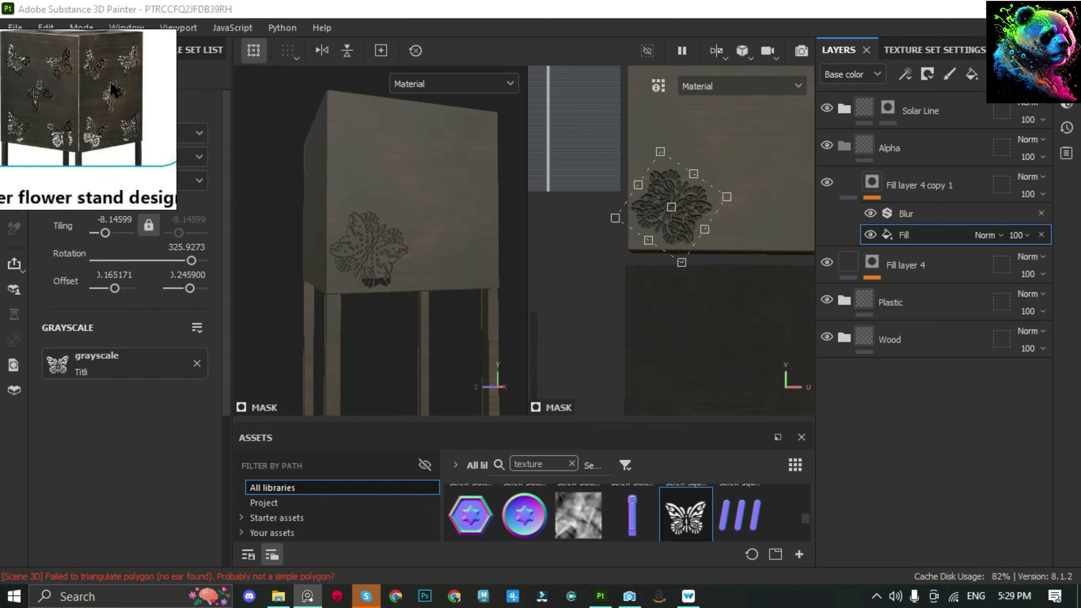
click(149, 225)
key(ctrl+z)
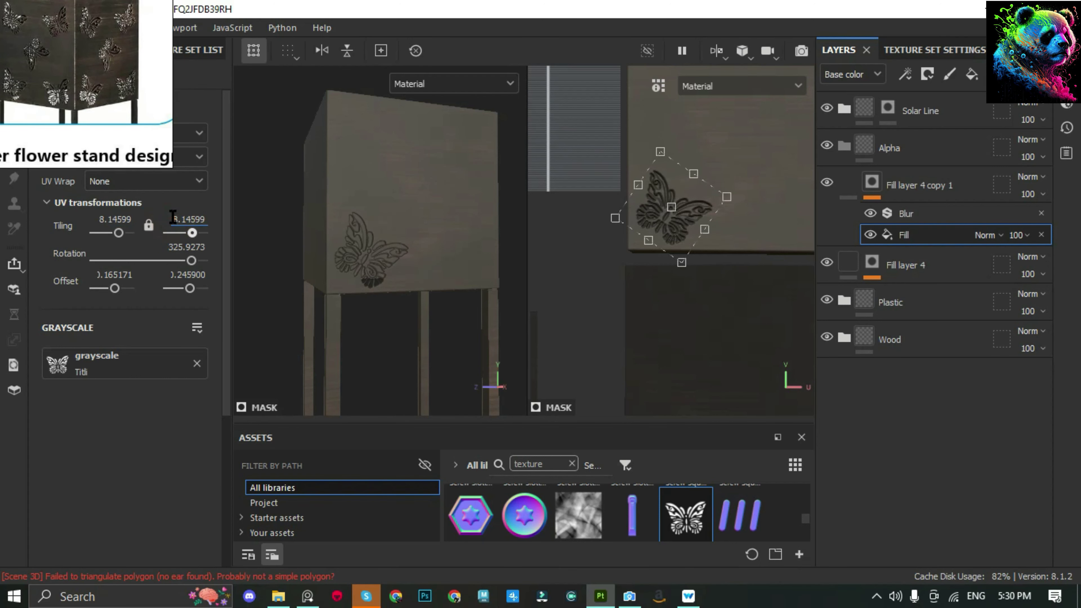
text(-)
key(Return)
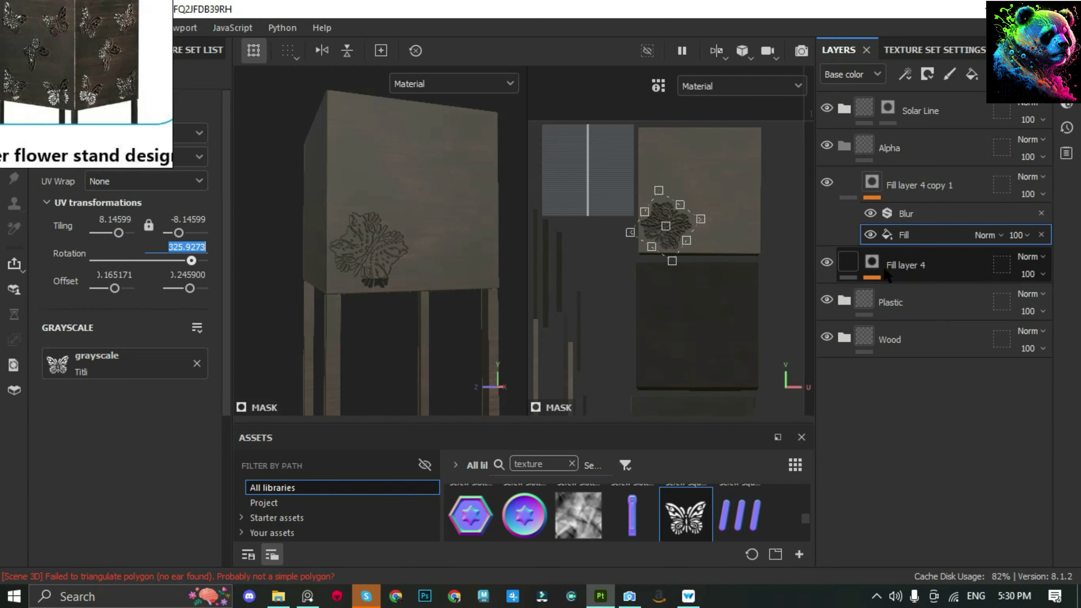
Rotate the second butterfly to 325 via its fill's rotation value
click(888, 272)
click(171, 247)
click(903, 235)
click(170, 247)
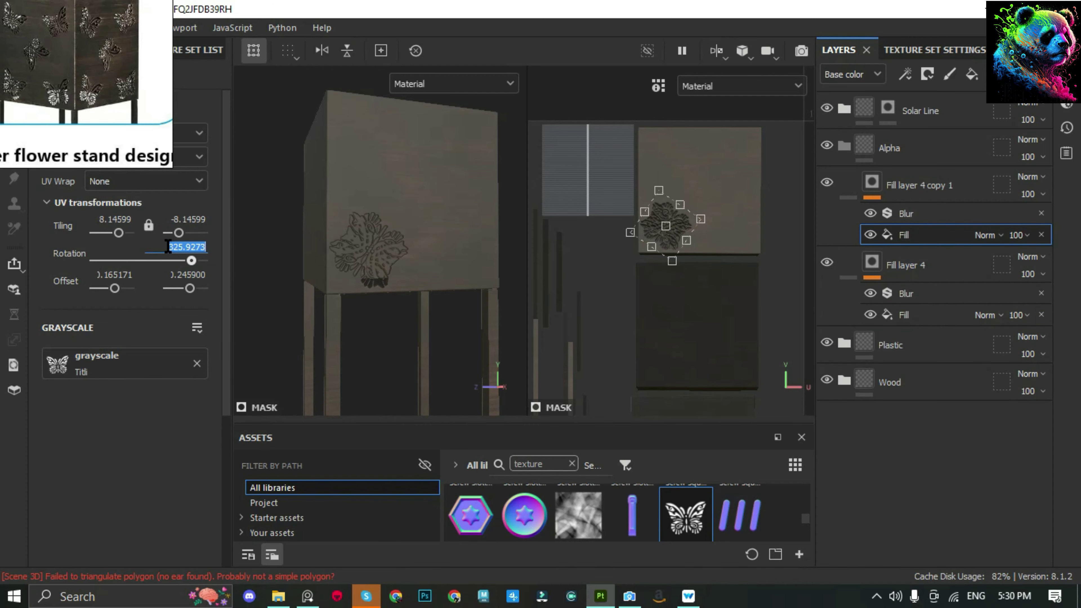
key(super)
text(calc)
key(Return)
click(799, 474)
click(664, 213)
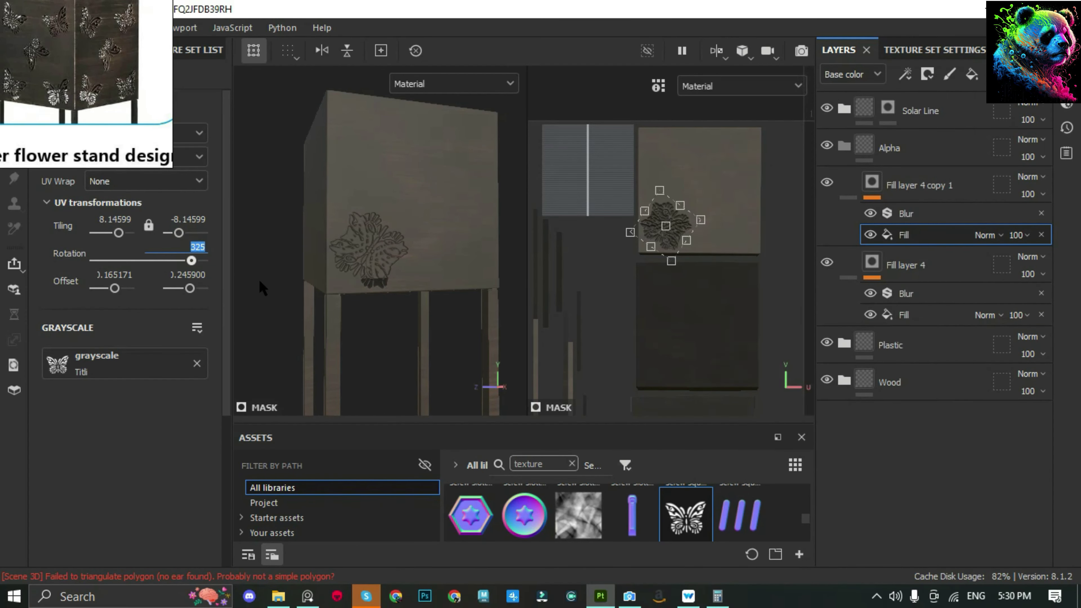
scroll(681, 213, up, 3)
drag(723, 200, 750, 240)
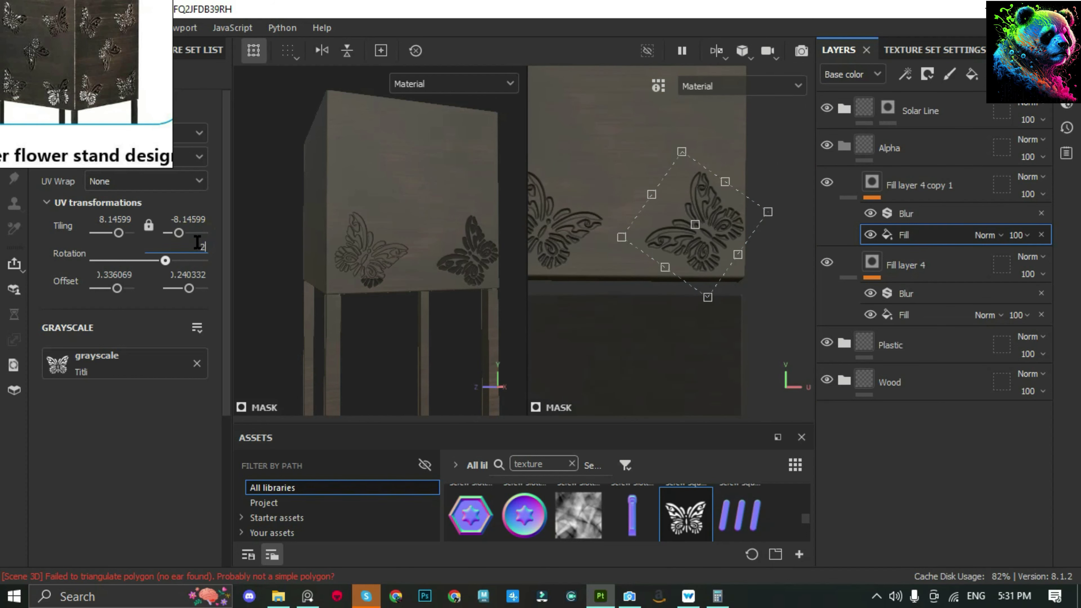
text(10)
key(Return)
Move the second butterfly beside the first and shift the first slightly on the box face
scroll(395, 207, up, 2)
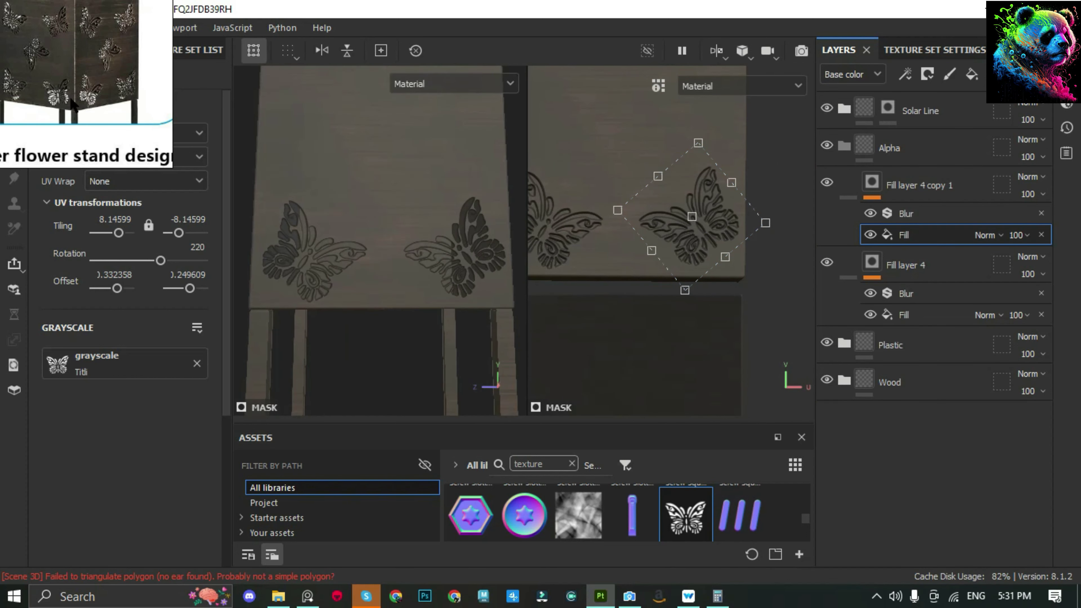
scroll(647, 224, down, 2)
drag(647, 224, 654, 230)
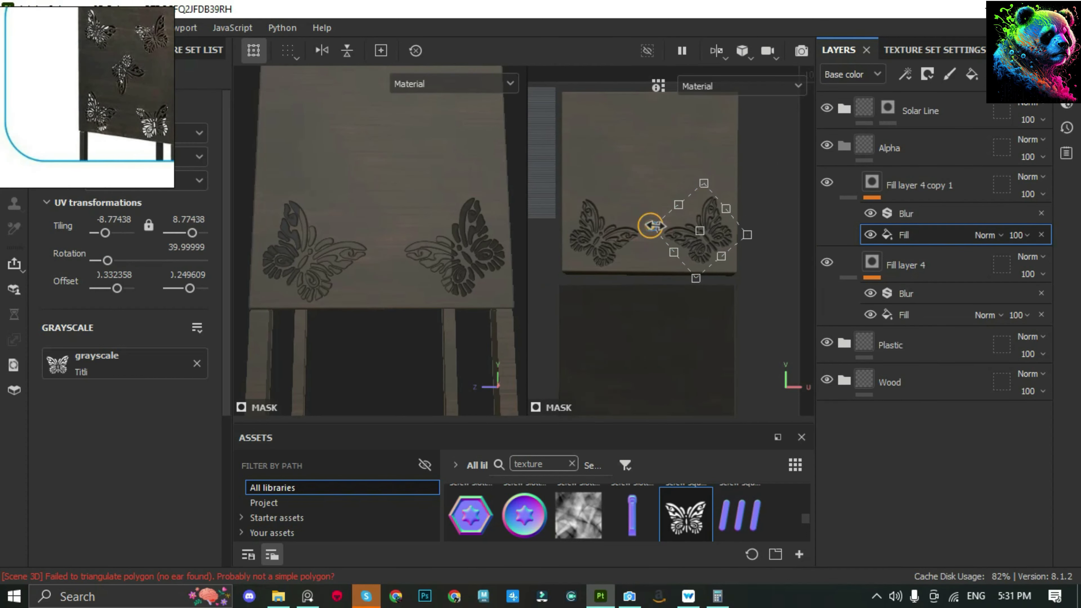
scroll(617, 213, up, 1)
click(575, 188)
mouse_move(584, 245)
mouse_down()
mouse_move(584, 259)
mouse_move(685, 284)
mouse_up()
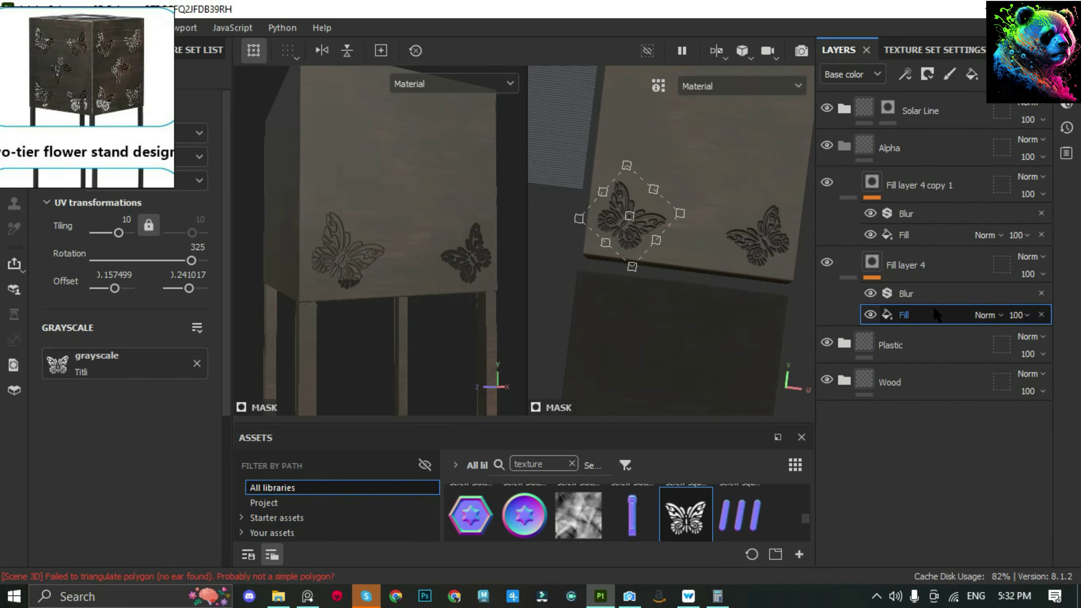
Turn the second butterfly slightly and nudge it left and down into place
click(905, 235)
click(904, 265)
click(905, 315)
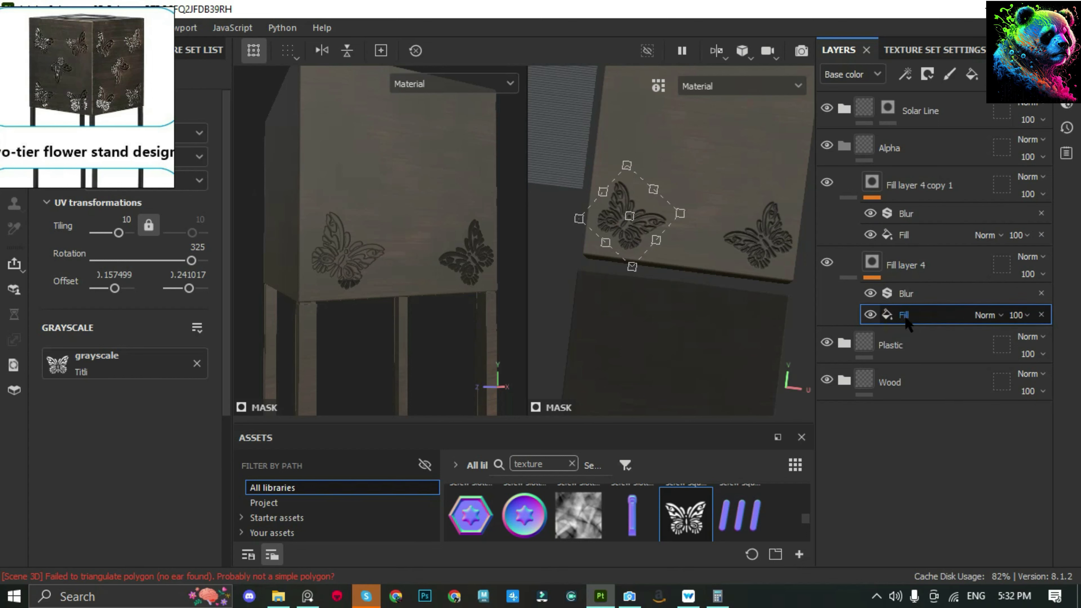
alt+drag(435, 290, 468, 290)
click(905, 234)
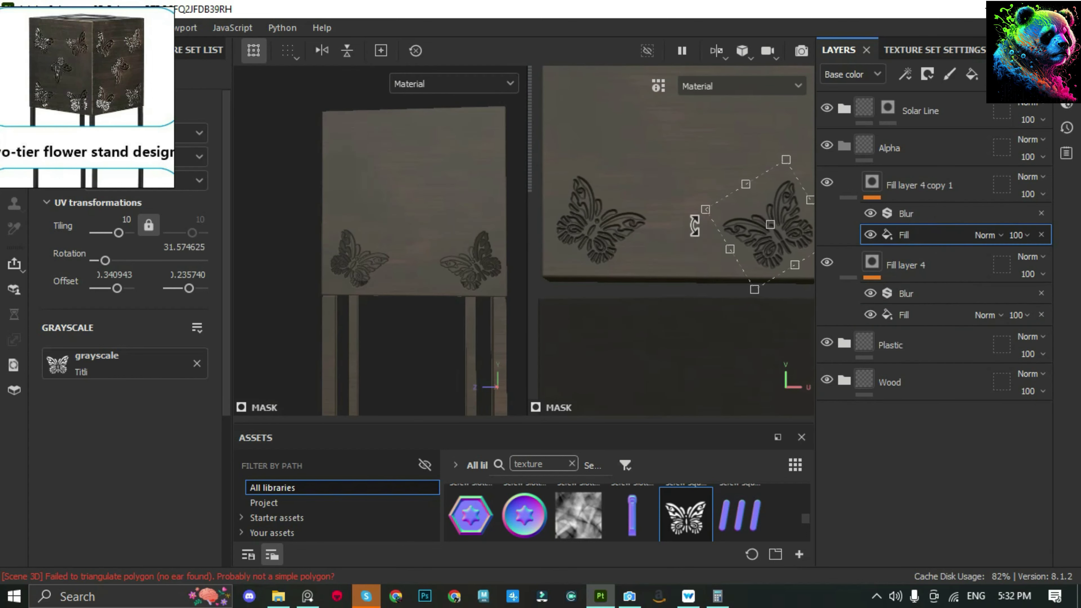
drag(694, 226, 692, 238)
scroll(702, 221, up, 2)
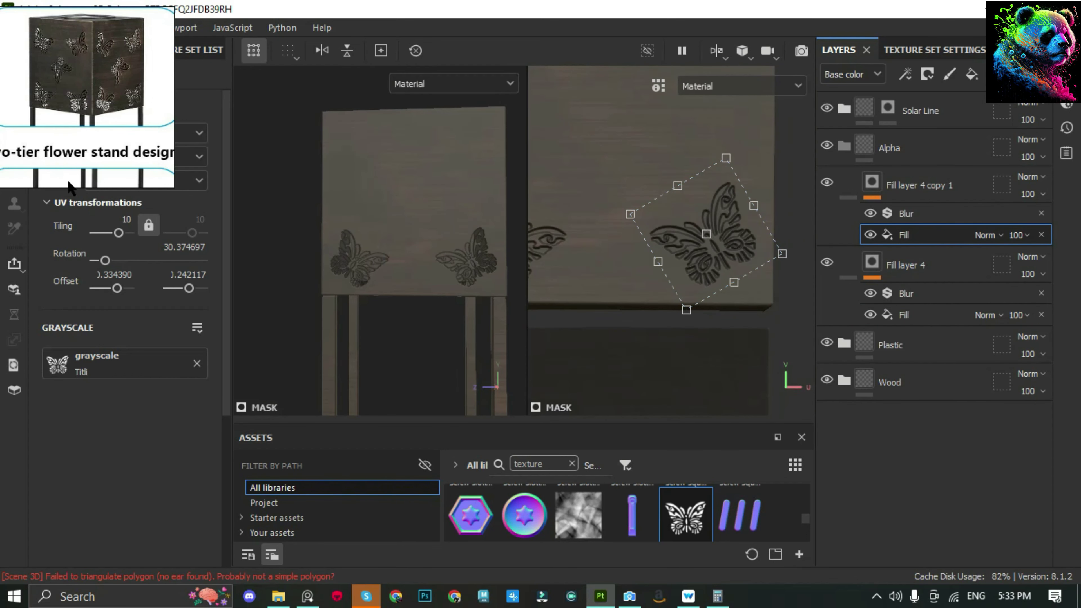
drag(762, 247, 753, 254)
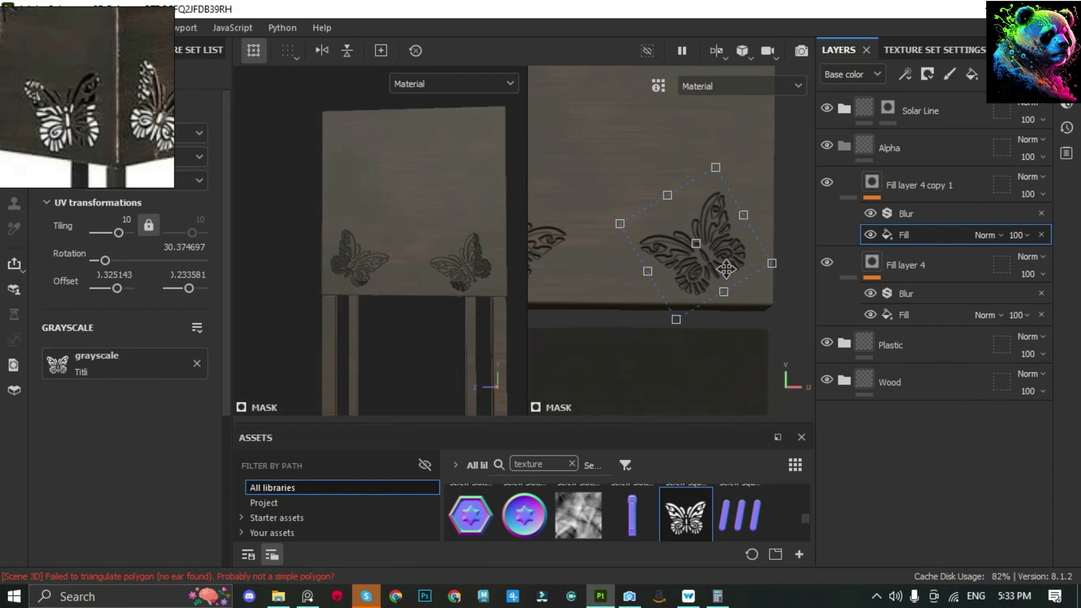
Duplicate the second butterfly layer as copy 2 and orbit around the finished lamp
click(906, 214)
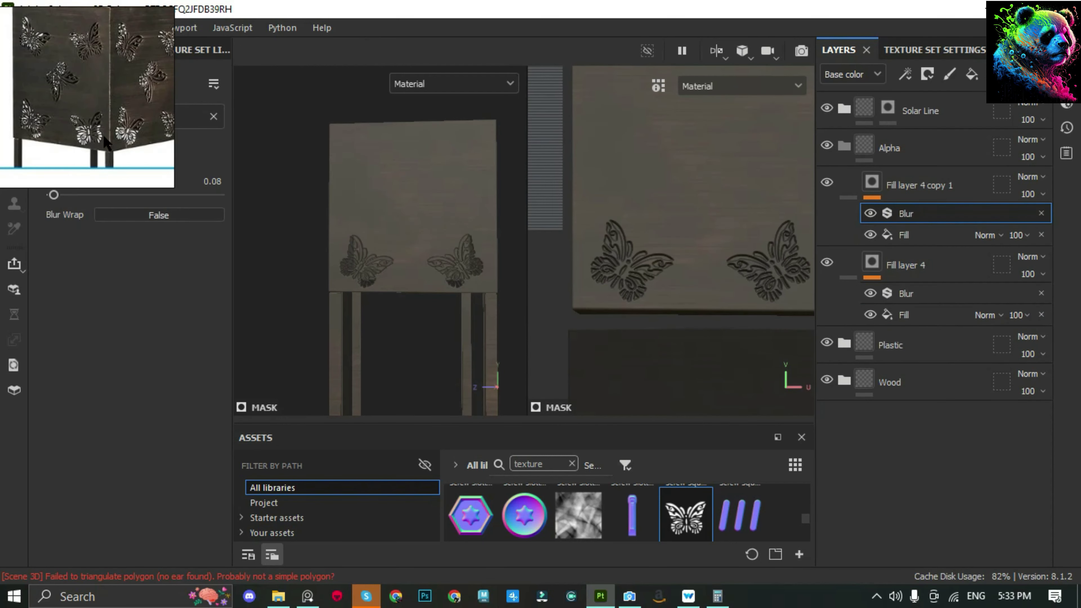
key(ctrl+d)
click(904, 235)
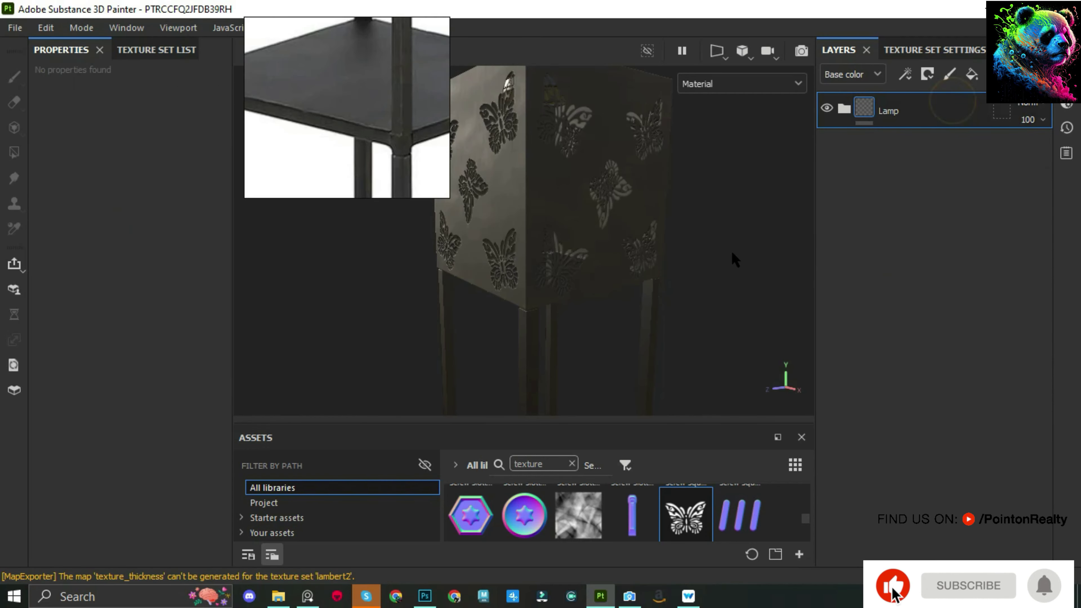
mouse_move(732, 253)
alt+mouse_down()
mouse_move(734, 278)
mouse_move(612, 202)
mouse_move(584, 210)
mouse_move(698, 206)
mouse_move(693, 217)
alt+mouse_up()
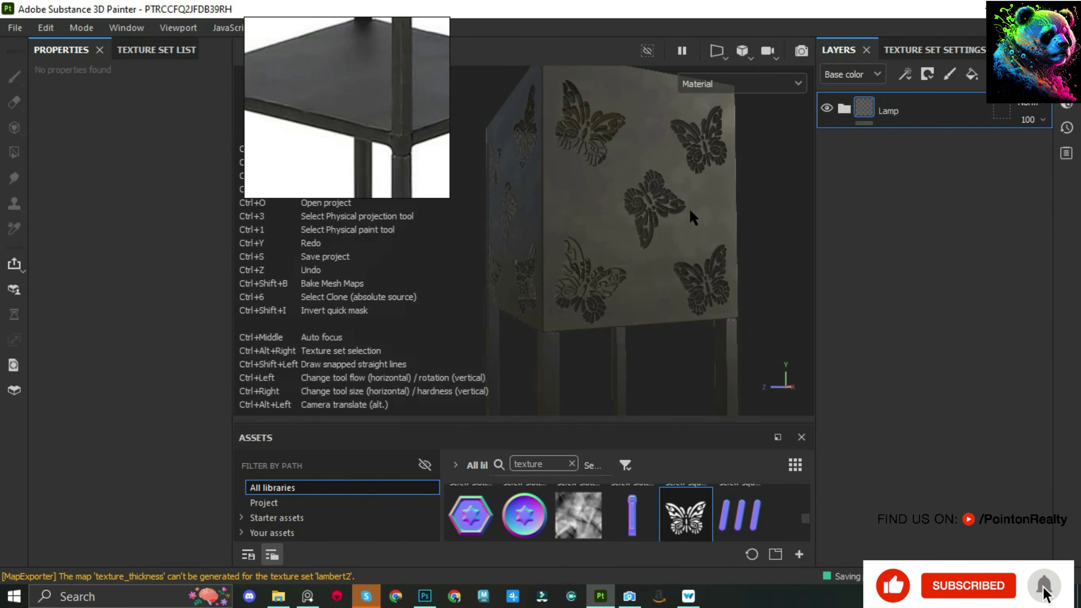